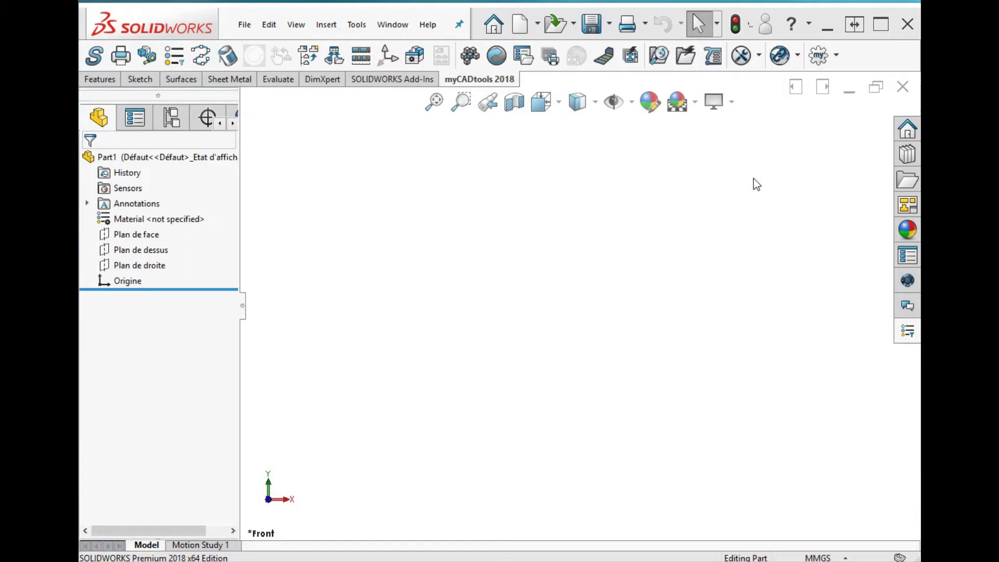
# - Open the myCADtools LocalHelp task pane and pin it open
pyautogui.click(713, 56)
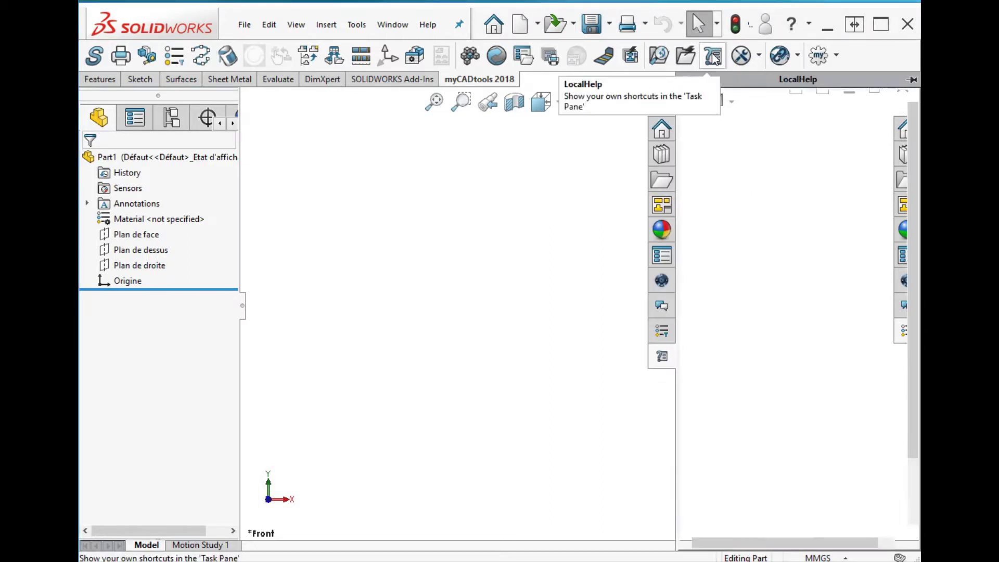
pyautogui.click(912, 80)
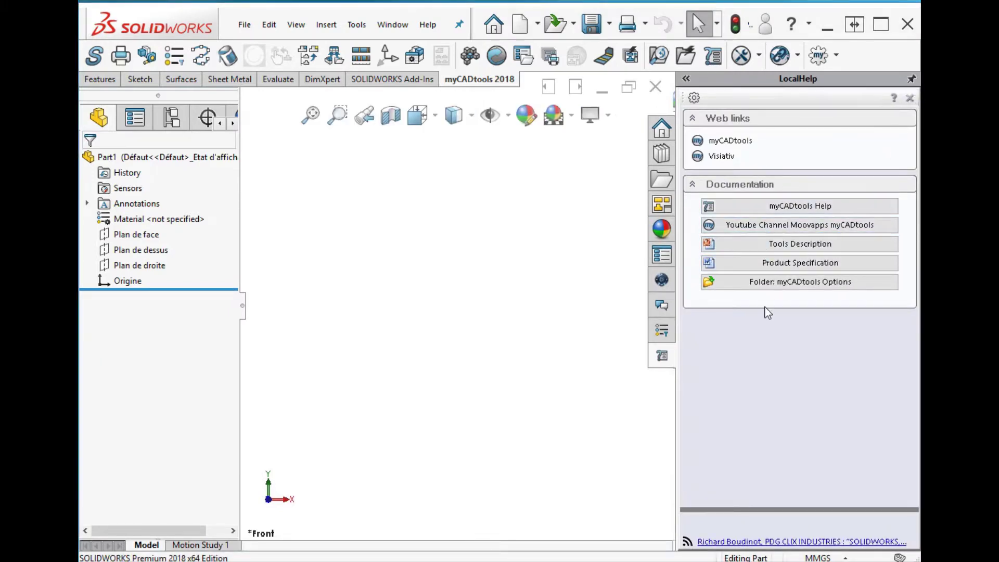
# - Visit the Moovapps myCADtools product page and visiativ.com, minimizing Chrome after each
pyautogui.click(731, 141)
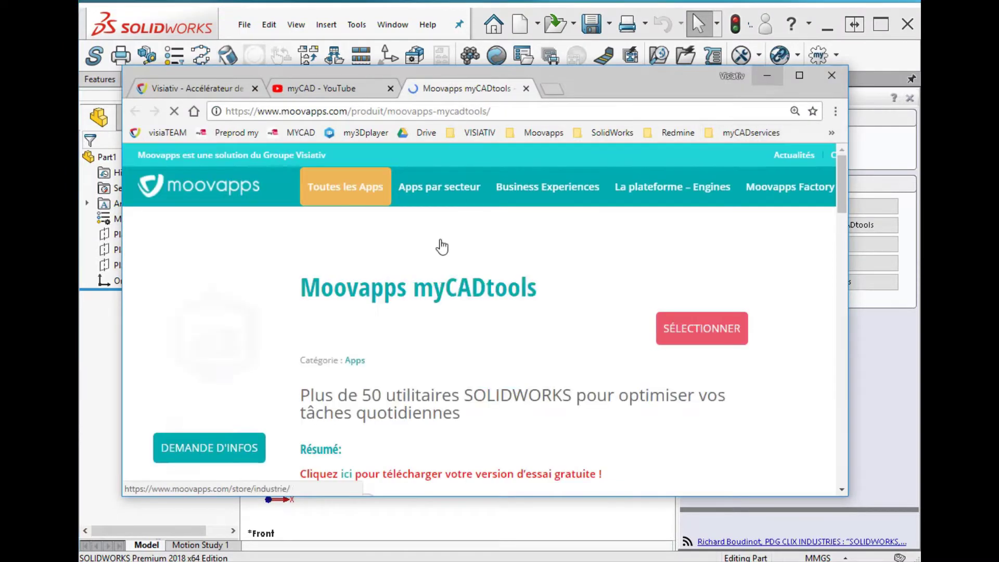
pyautogui.scroll(-3, 306, 359)
pyautogui.scroll(-3, 306, 354)
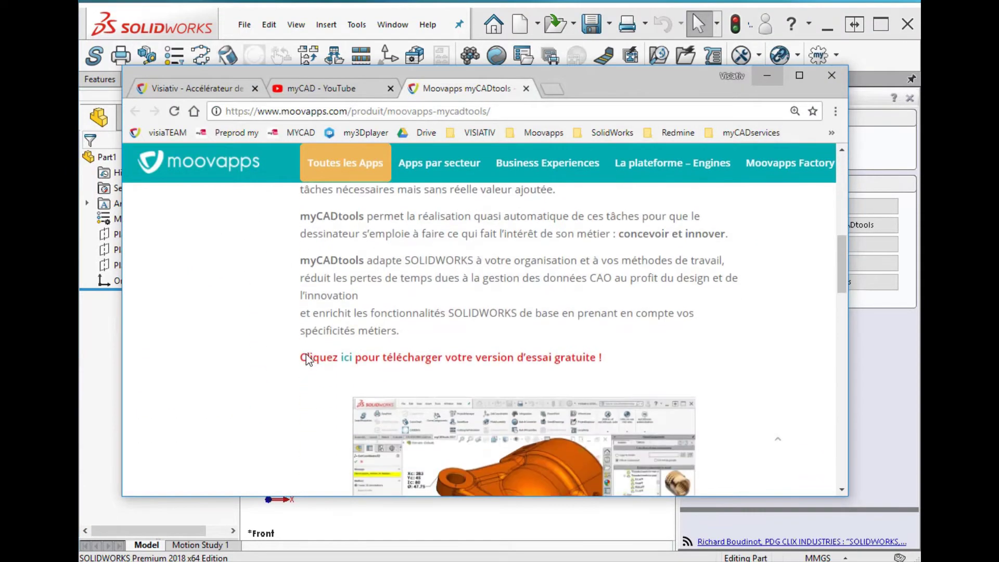
pyautogui.scroll(-3, 306, 354)
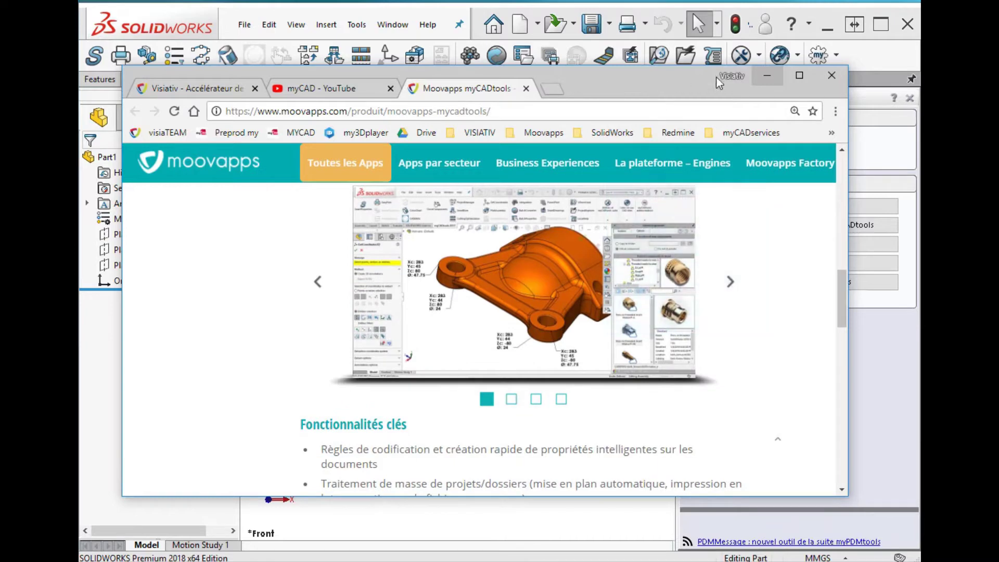
pyautogui.click(764, 74)
pyautogui.click(721, 156)
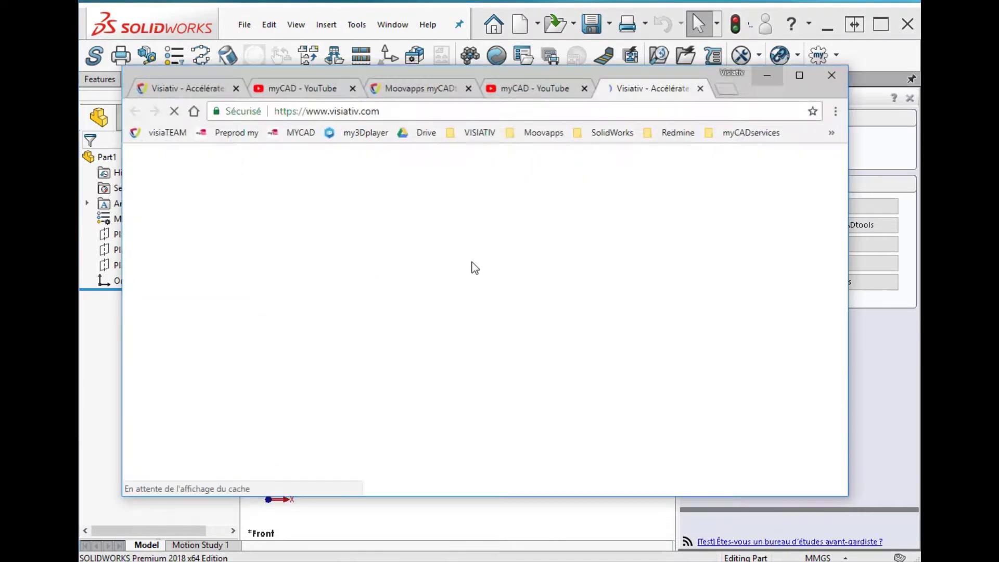
pyautogui.scroll(-3, 458, 325)
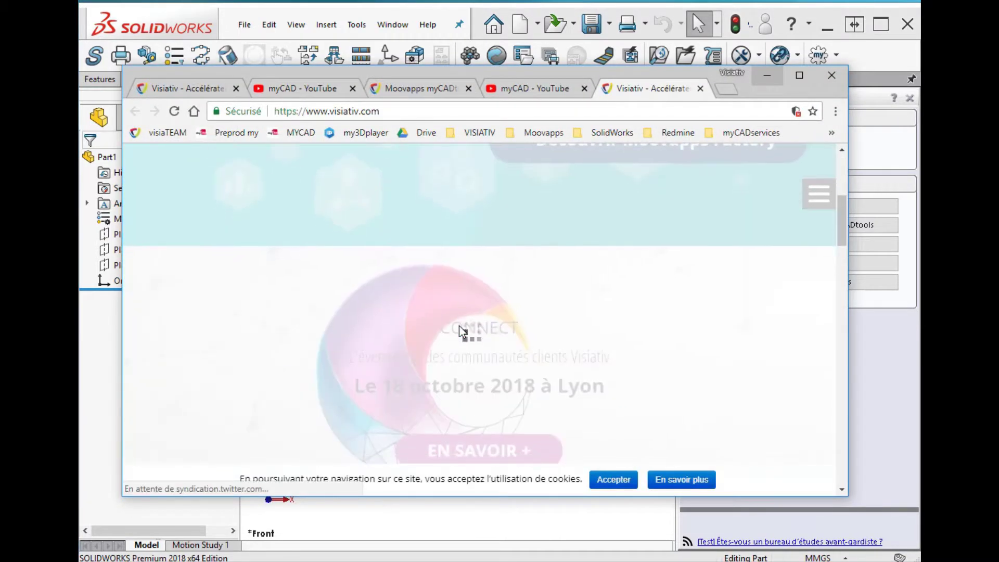
pyautogui.scroll(-3, 459, 328)
pyautogui.scroll(-3, 460, 330)
pyautogui.scroll(-3, 459, 330)
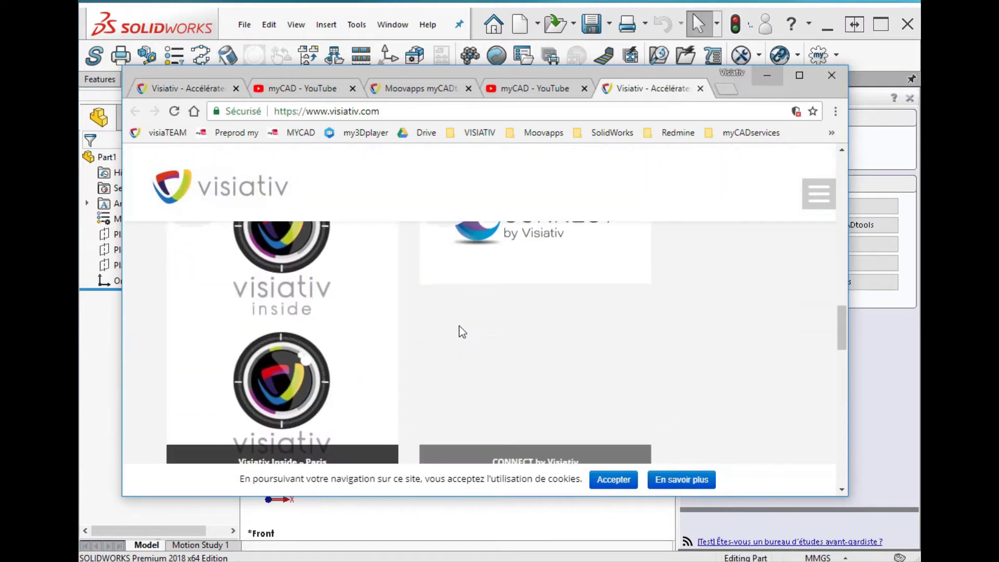
pyautogui.scroll(-3, 460, 330)
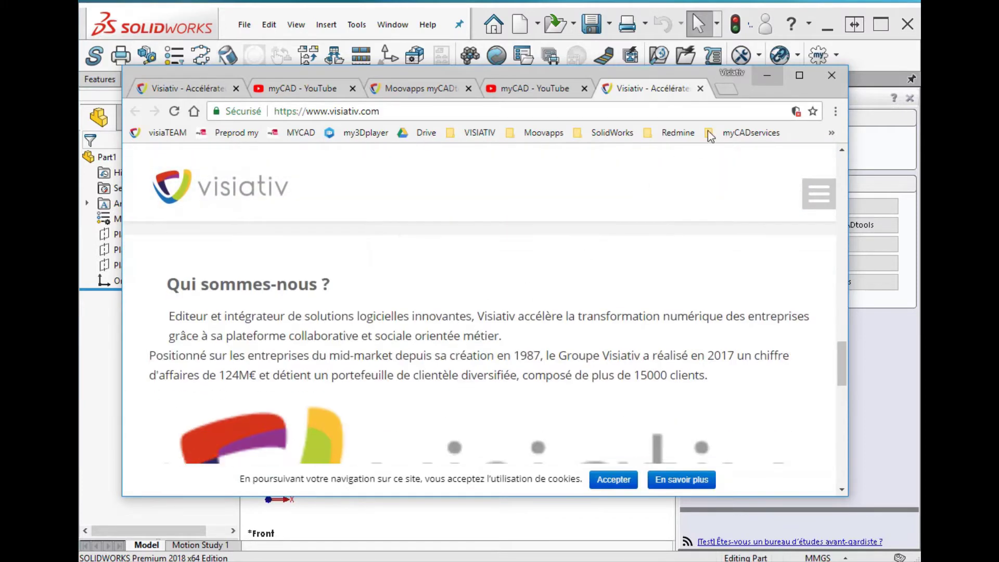
pyautogui.click(767, 75)
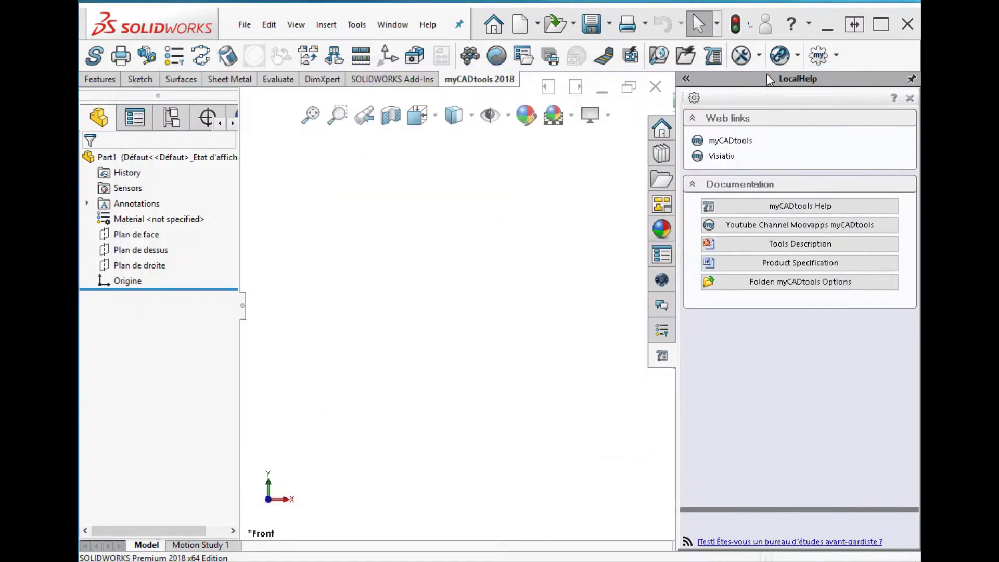
# - Browse myCADtools Help to the CloneComponents topic, then open the myCAD YouTube channel
pyautogui.click(776, 213)
pyautogui.scroll(-2, 411, 305)
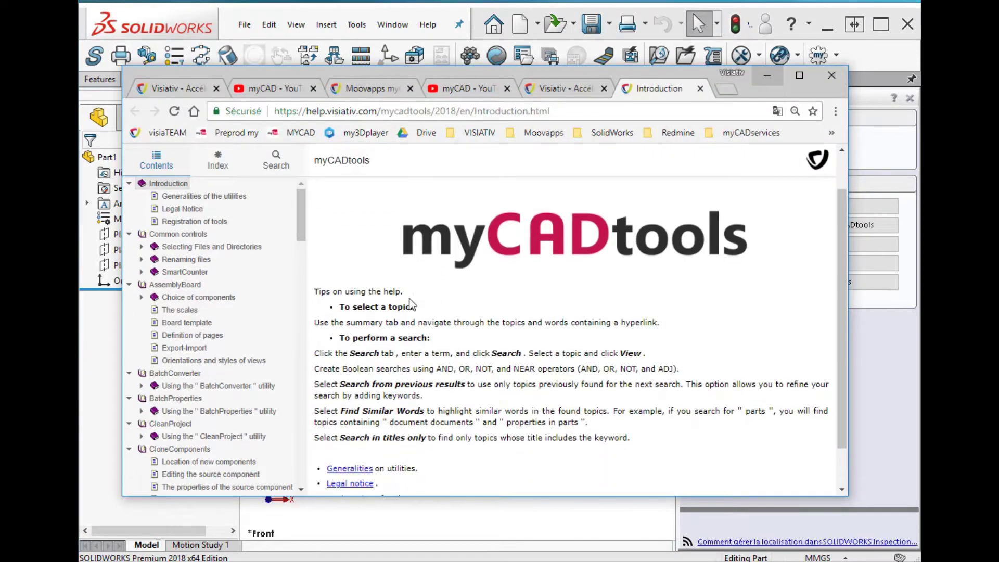
pyautogui.scroll(-1, 410, 305)
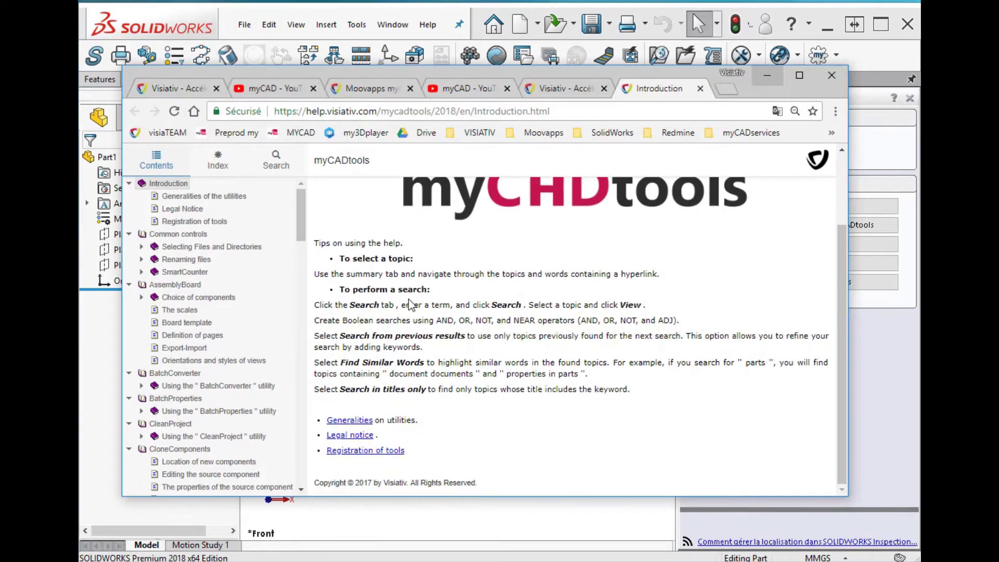
pyautogui.click(187, 461)
pyautogui.click(180, 452)
pyautogui.scroll(-5, 477, 357)
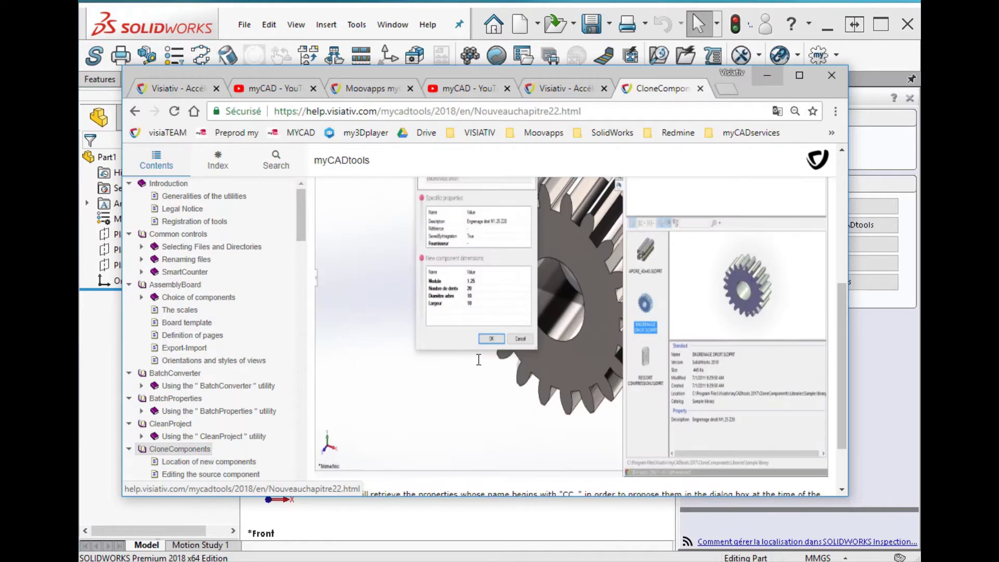
pyautogui.scroll(-2, 479, 365)
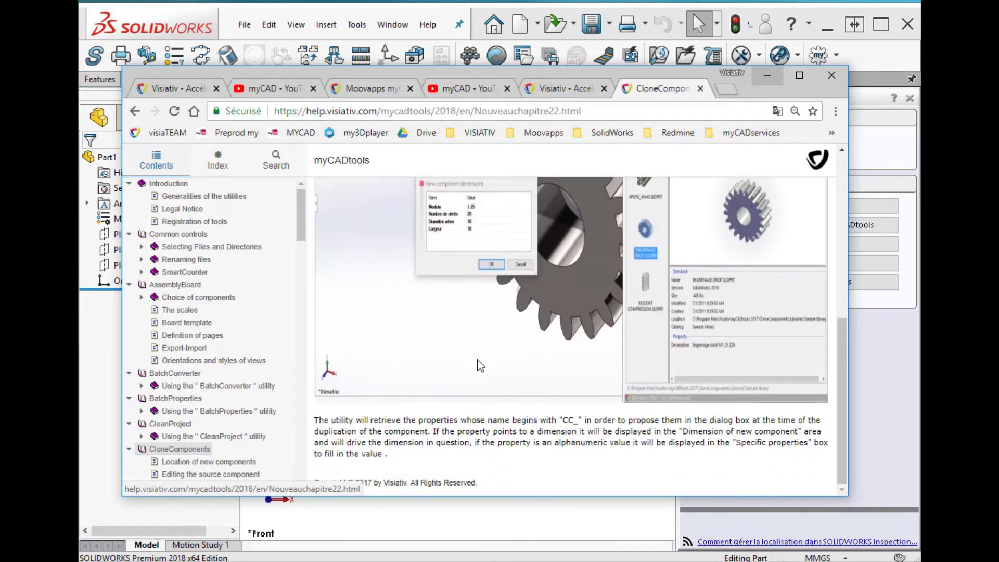
pyautogui.click(766, 75)
pyautogui.click(788, 224)
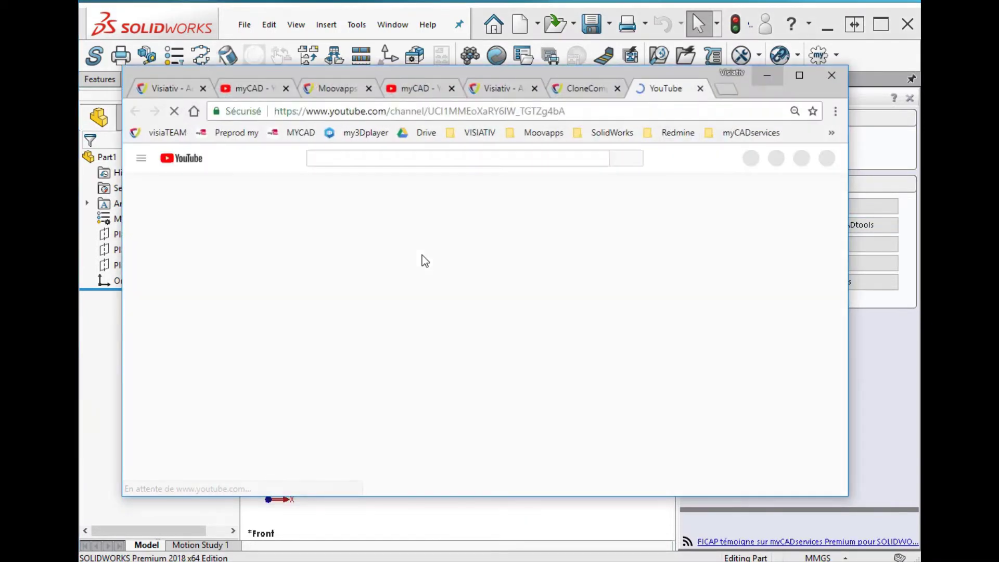
pyautogui.scroll(-3, 495, 316)
pyautogui.scroll(-4, 495, 317)
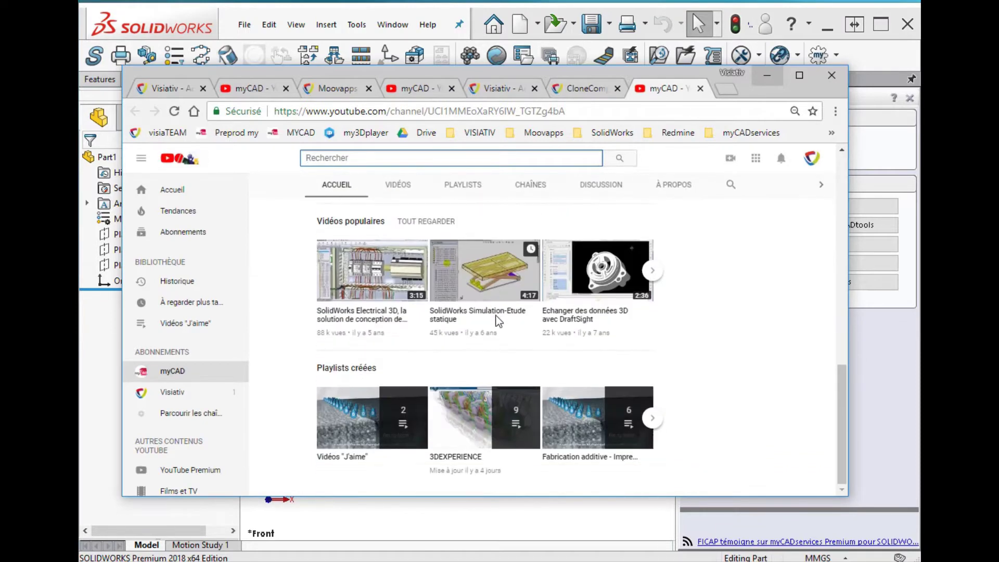
# - Review the Tools Description deck and the SheetMetalProducts specification, minimizing each
pyautogui.click(768, 75)
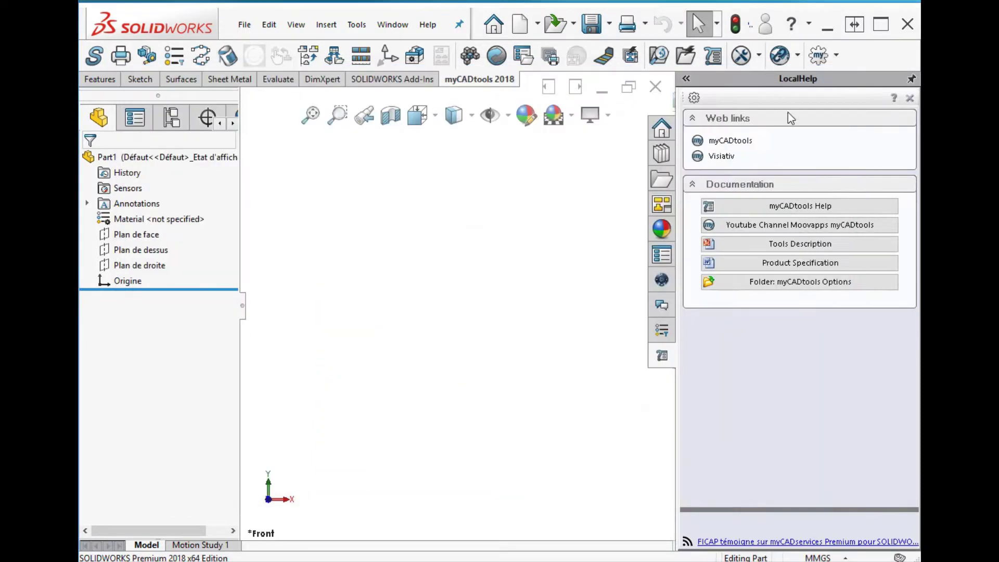
pyautogui.click(811, 245)
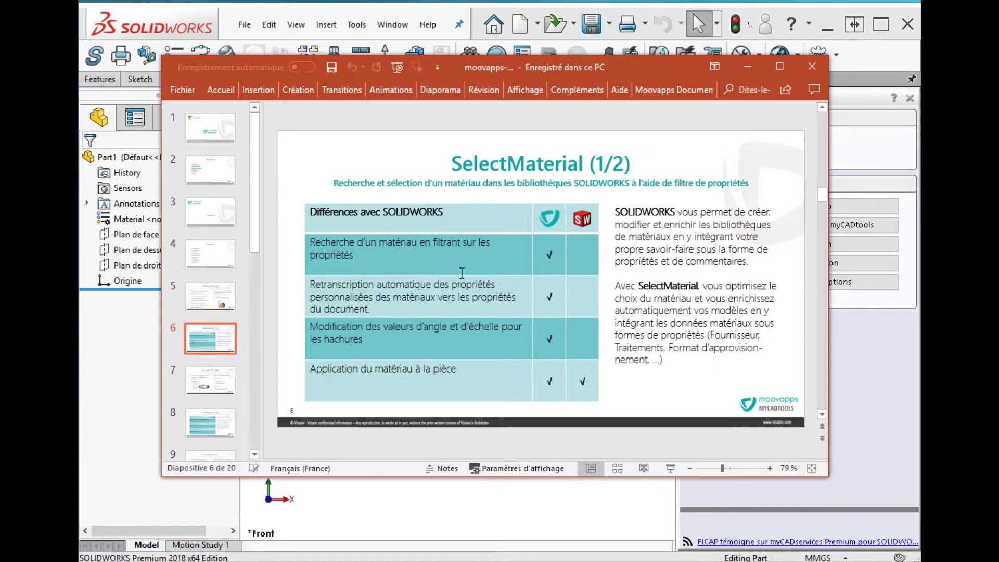
pyautogui.scroll(2, 461, 274)
pyautogui.scroll(2, 460, 273)
pyautogui.scroll(1, 460, 273)
pyautogui.scroll(2, 461, 274)
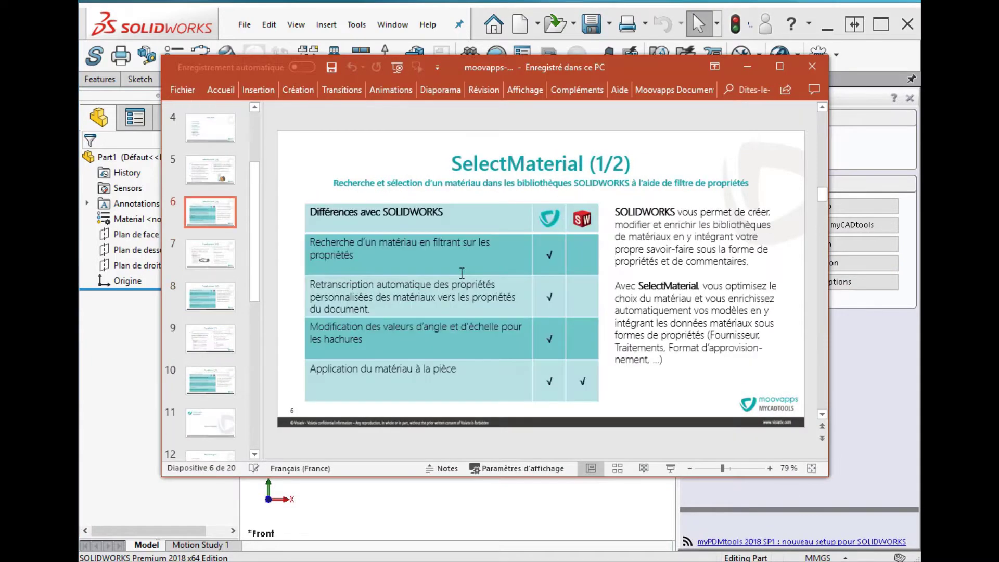
pyautogui.click(745, 68)
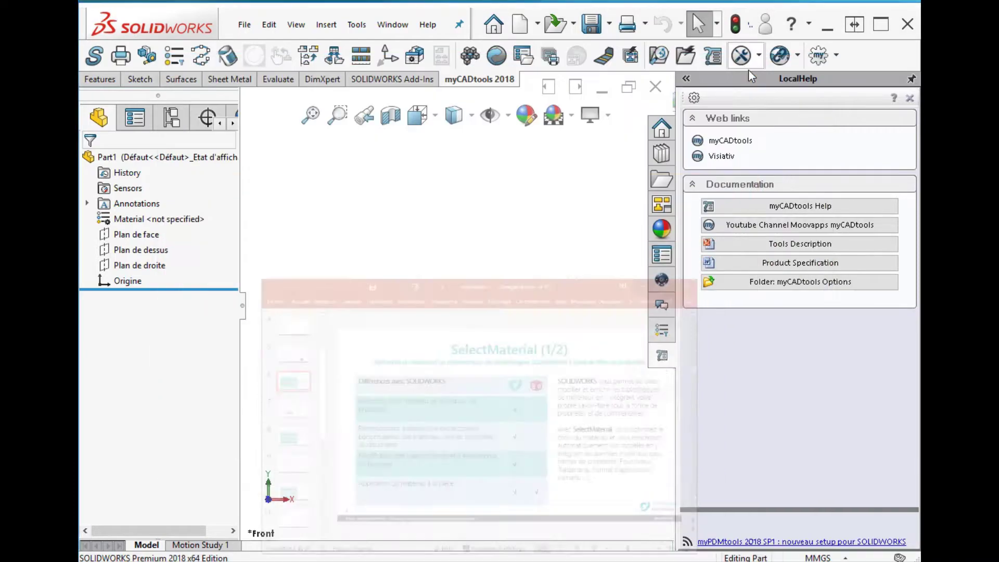
pyautogui.click(800, 270)
pyautogui.scroll(-2, 481, 346)
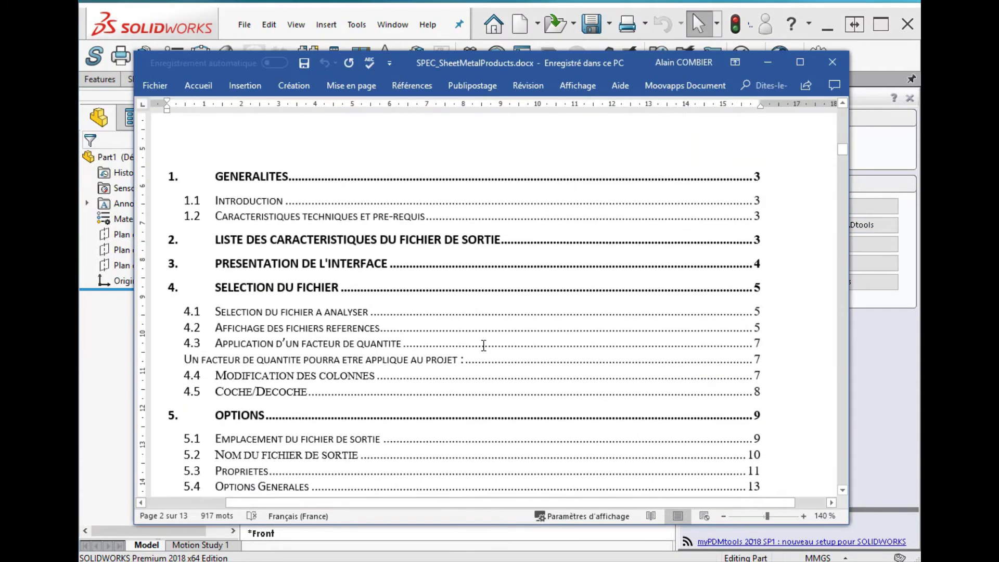
pyautogui.scroll(-5, 484, 345)
pyautogui.scroll(-5, 483, 345)
pyautogui.scroll(-5, 484, 345)
pyautogui.scroll(-5, 484, 346)
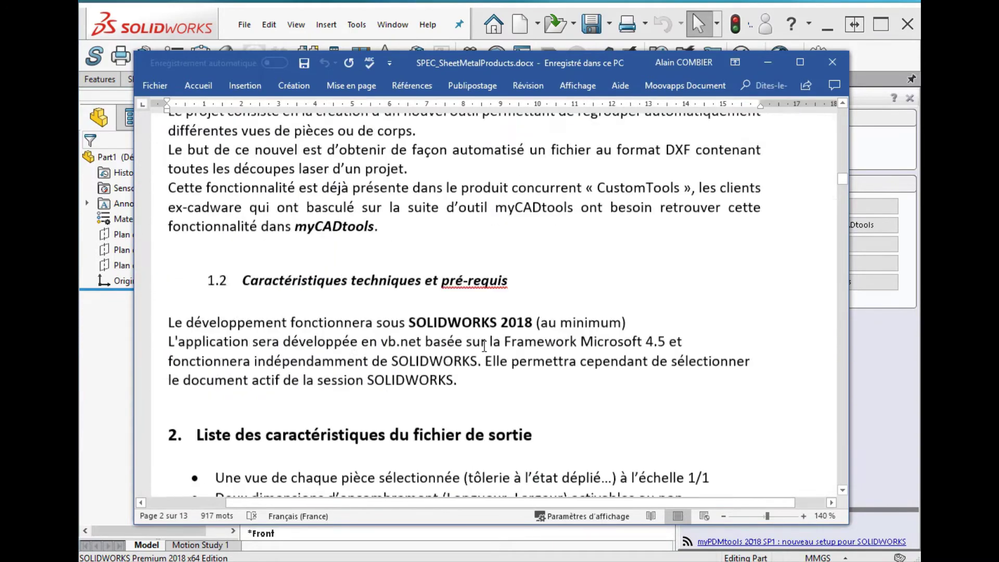
pyautogui.scroll(-5, 484, 345)
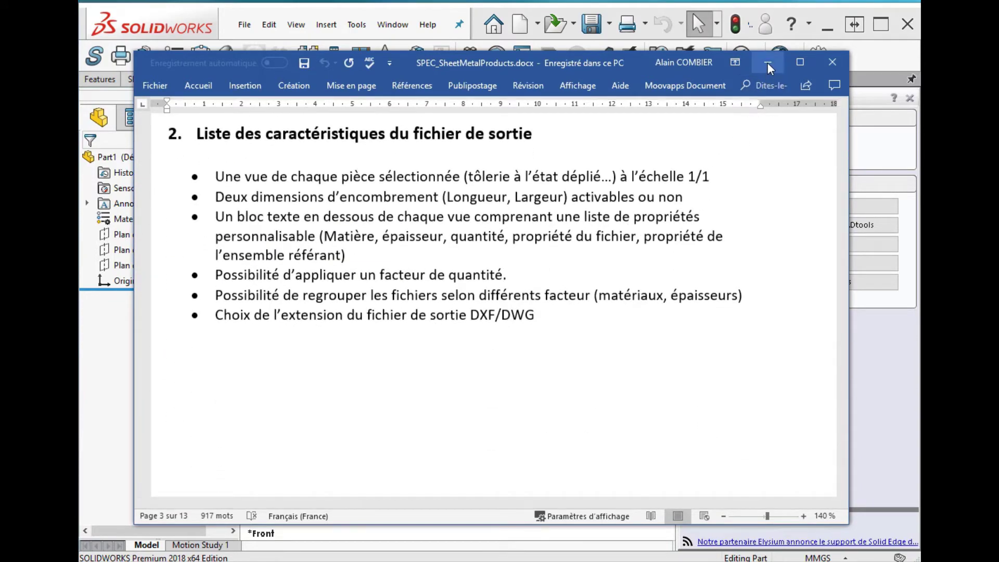
pyautogui.click(767, 63)
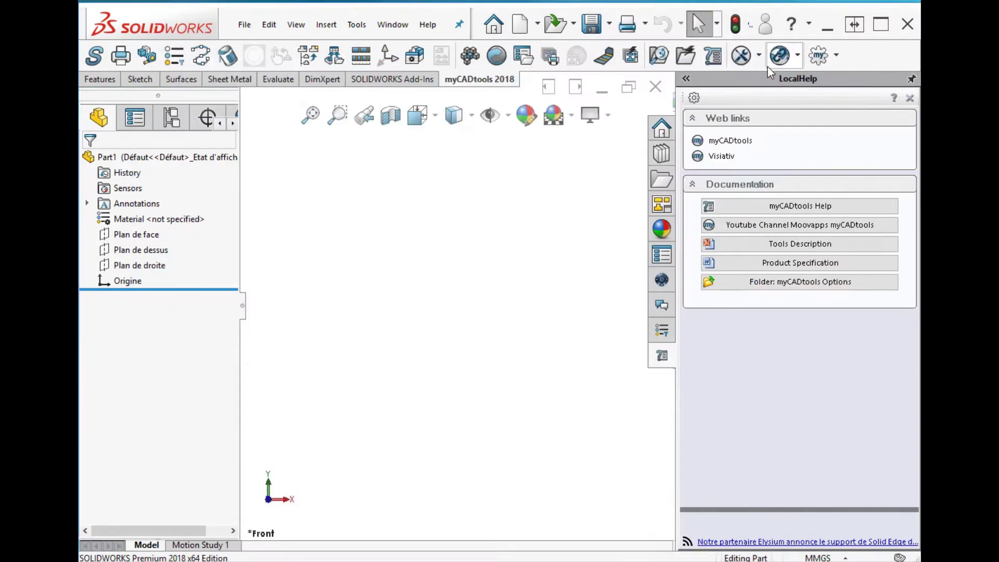
# - Open the options folder, enter CloneComponents to show DataSettings.xml, then minimize Explorer
pyautogui.click(808, 283)
pyautogui.scroll(-4, 591, 340)
pyautogui.scroll(-4, 513, 343)
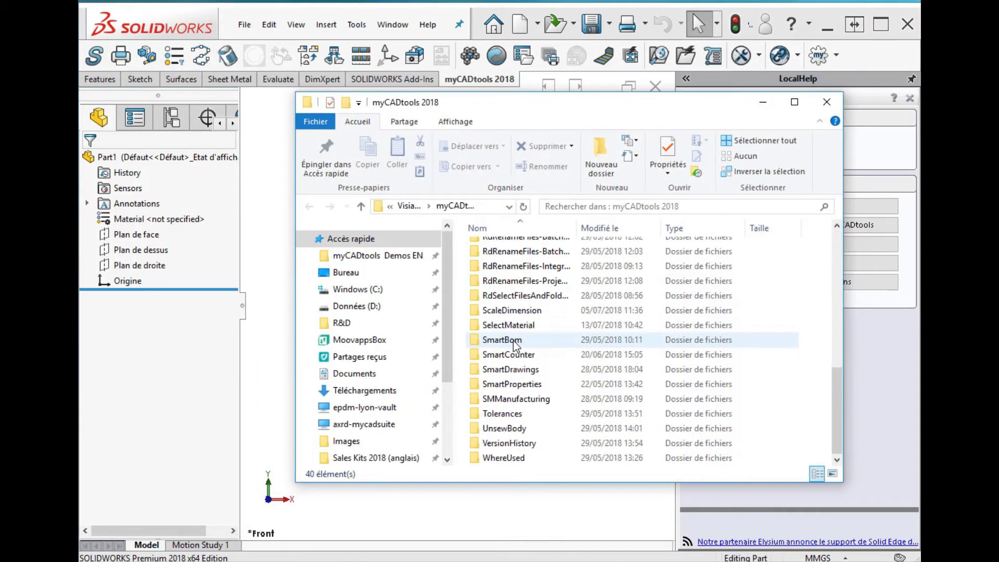
pyautogui.scroll(3, 513, 342)
pyautogui.scroll(5, 512, 331)
pyautogui.doubleClick(507, 273)
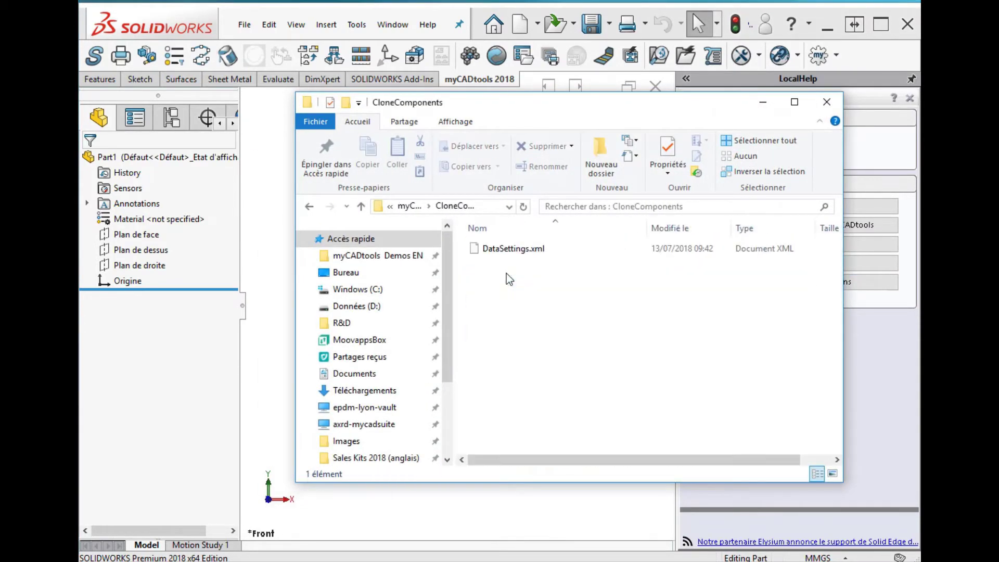
pyautogui.click(765, 103)
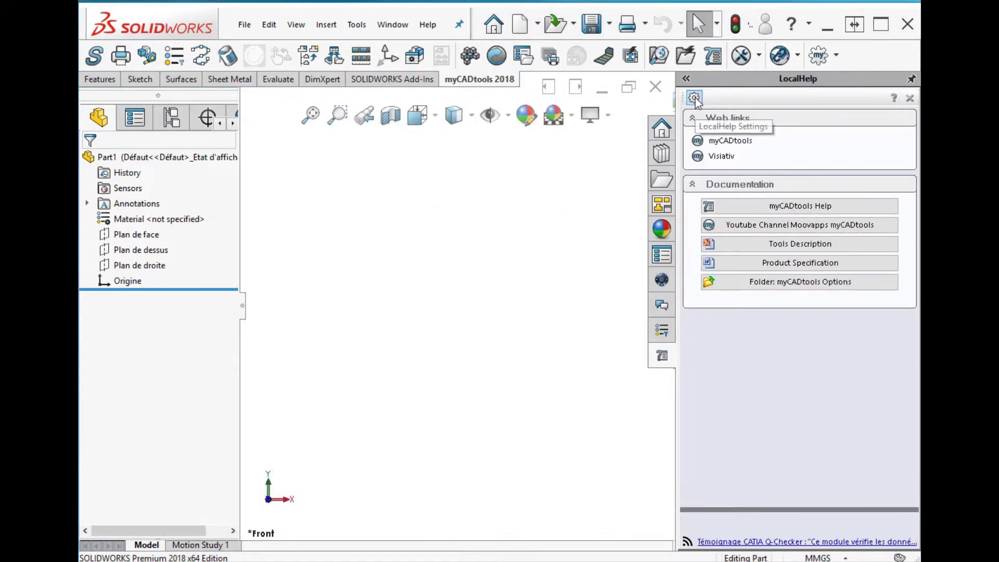
# - Create a LocalHelp group named 'My group' and select it for new links
pyautogui.click(693, 99)
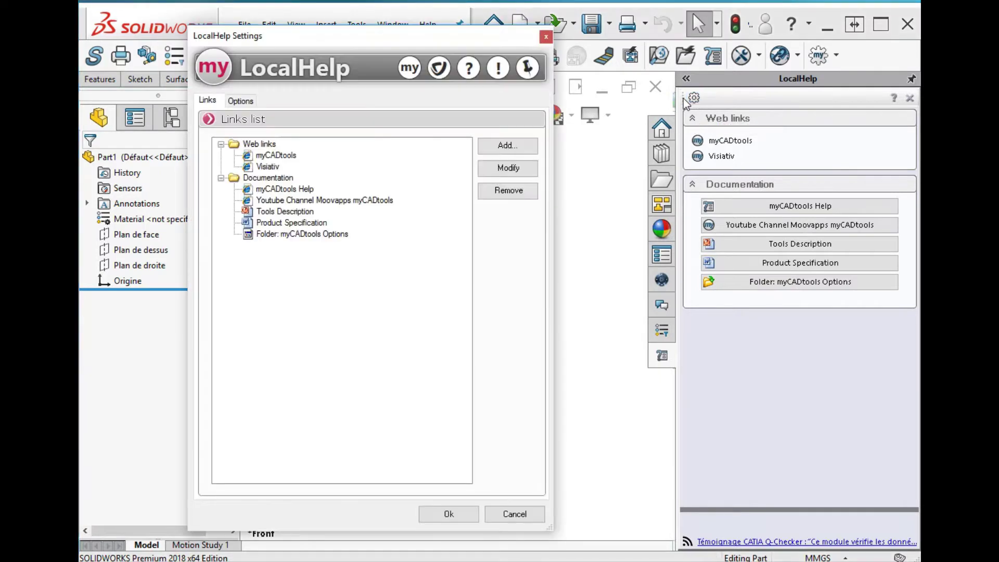
pyautogui.click(506, 146)
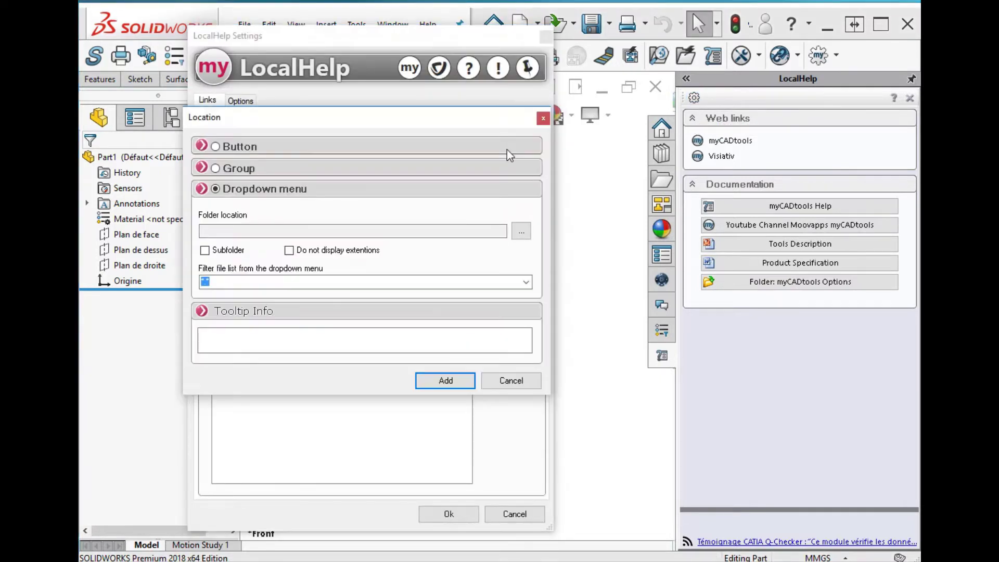
pyautogui.click(216, 168)
pyautogui.click(224, 204)
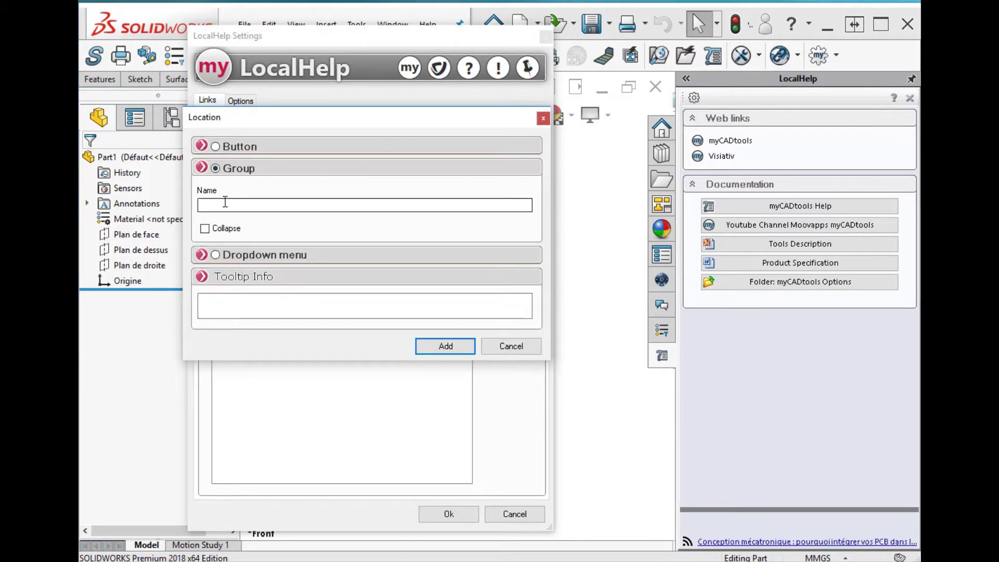
pyautogui.write('My group')
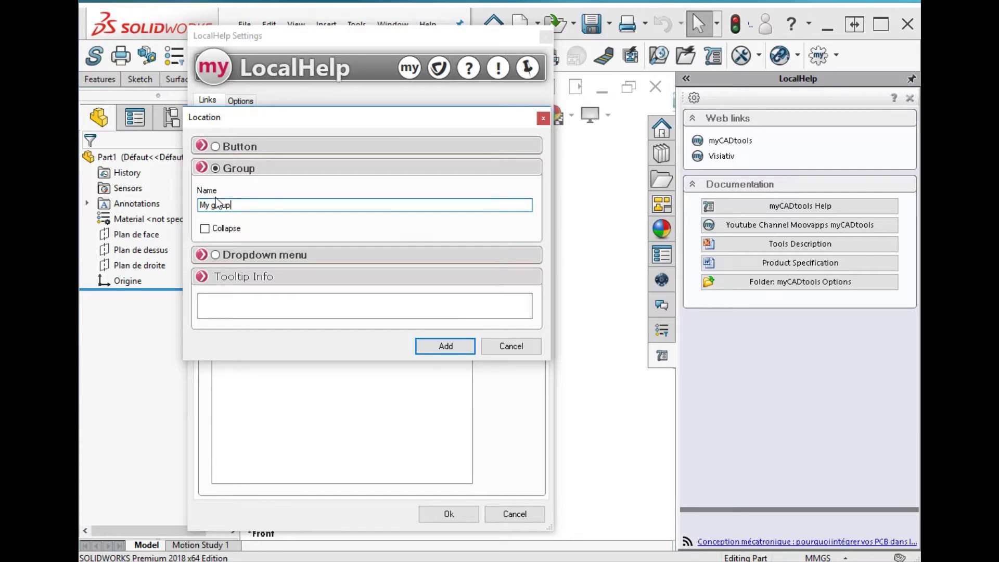
pyautogui.click(451, 345)
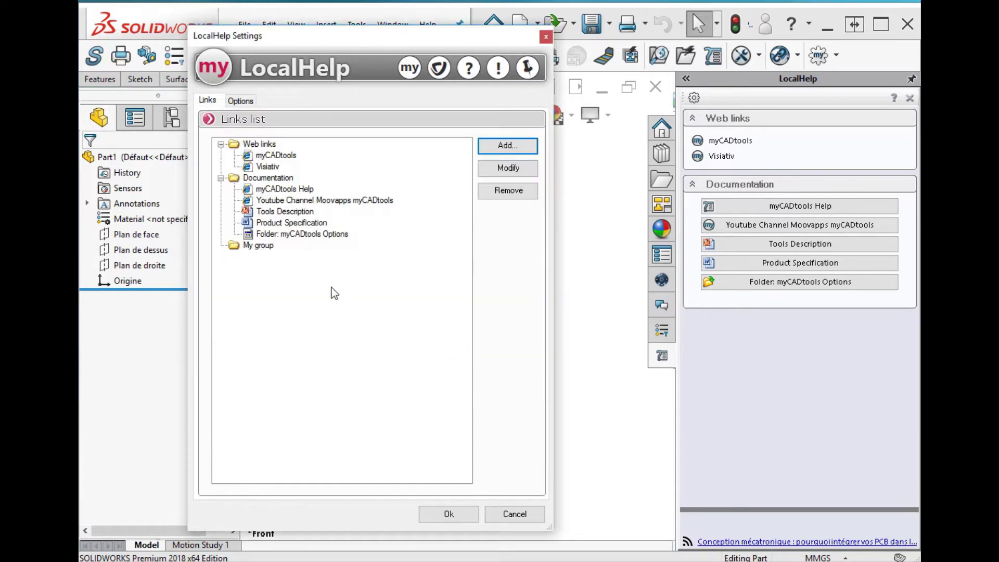
pyautogui.click(265, 246)
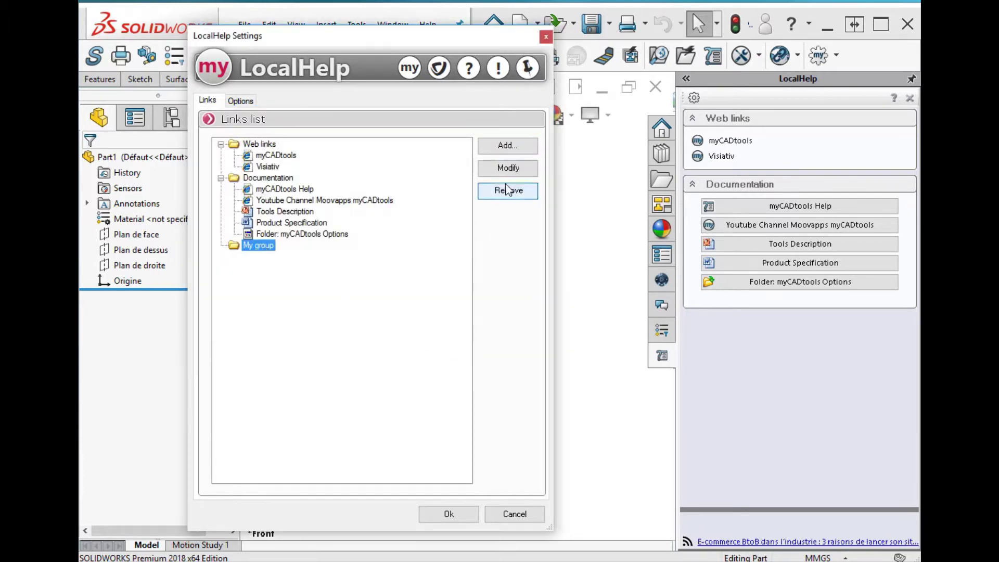
# - Add a Link button 'SW Portal' to customerportal.solidworks.com with the SW.png icon
pyautogui.click(505, 148)
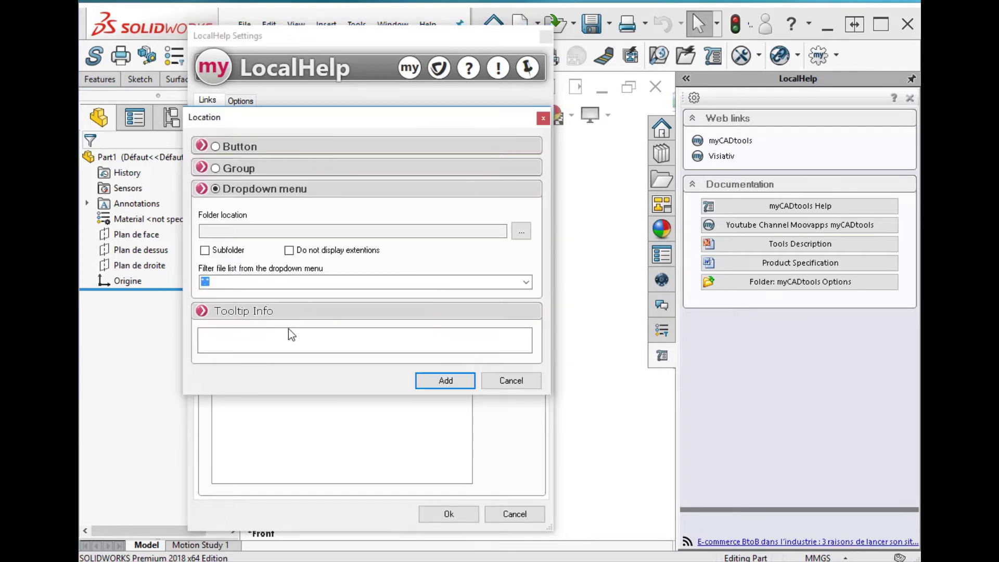
pyautogui.click(219, 147)
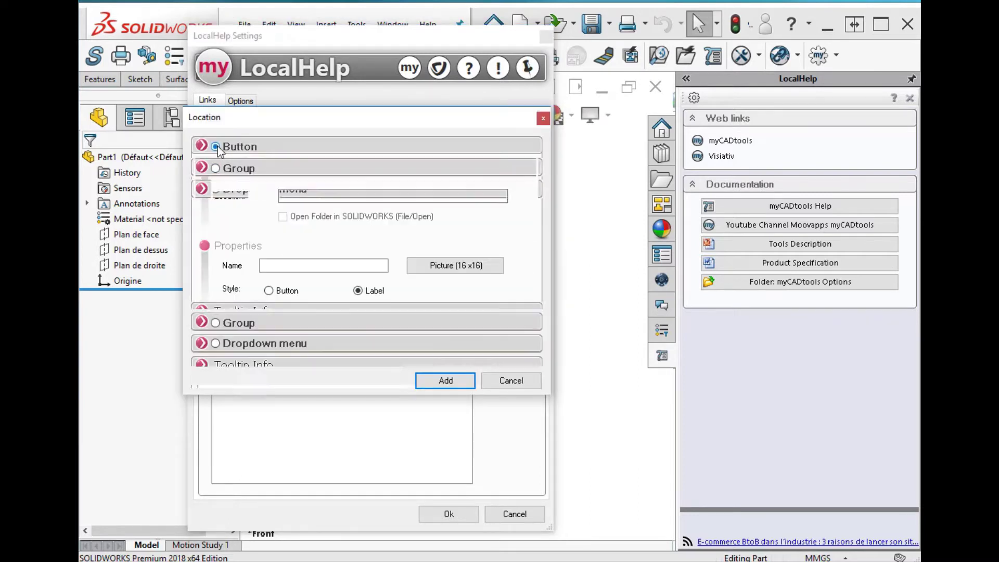
pyautogui.click(279, 168)
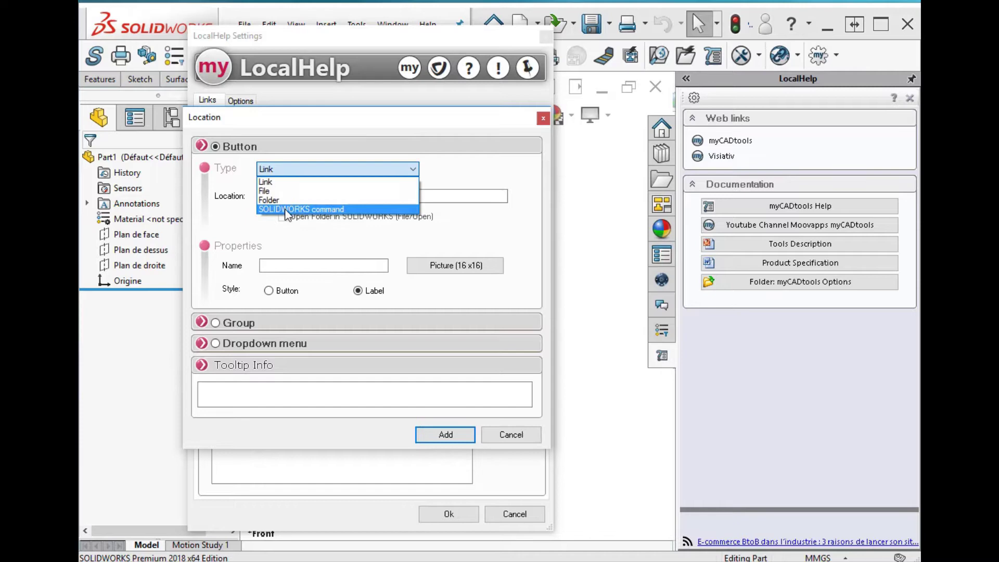
pyautogui.click(280, 184)
pyautogui.click(302, 197)
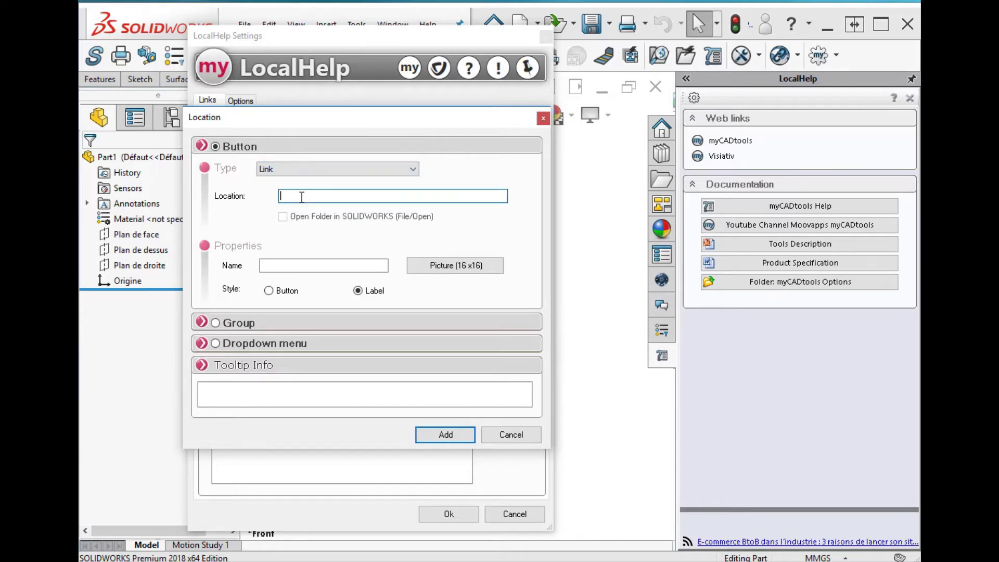
pyautogui.write('https://customerportal.solidworks.com')
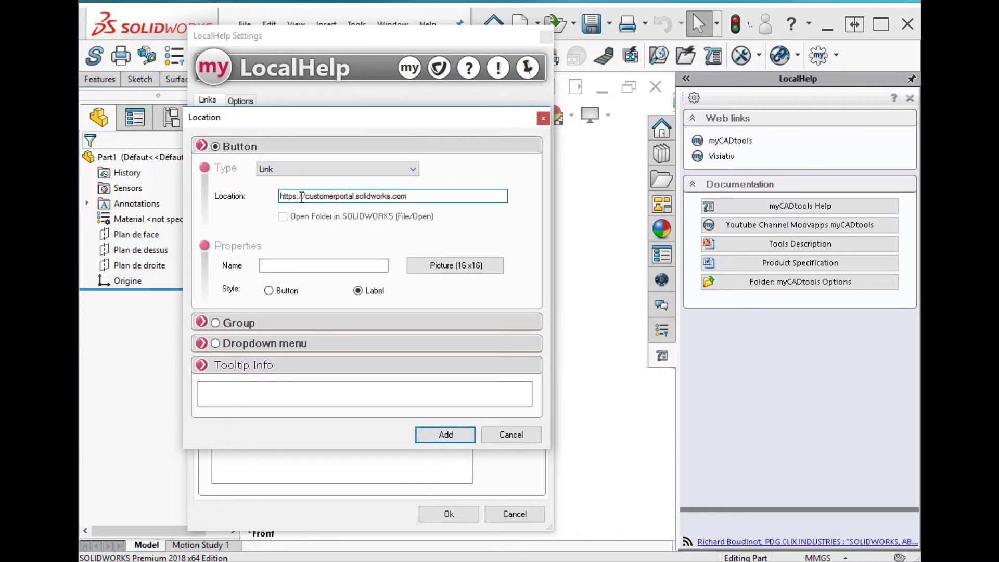
pyautogui.click(286, 265)
pyautogui.write('SW Portal')
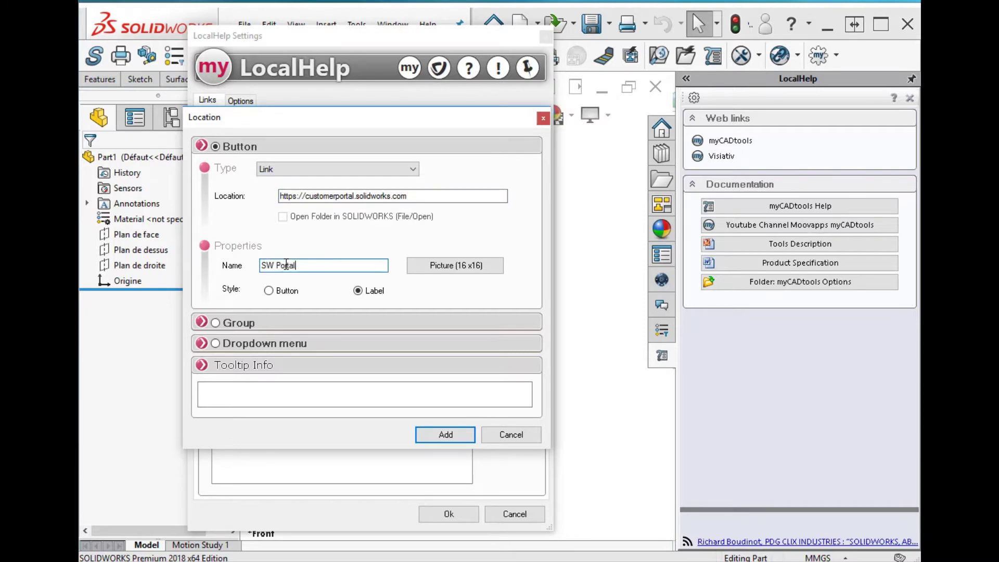
pyautogui.click(461, 265)
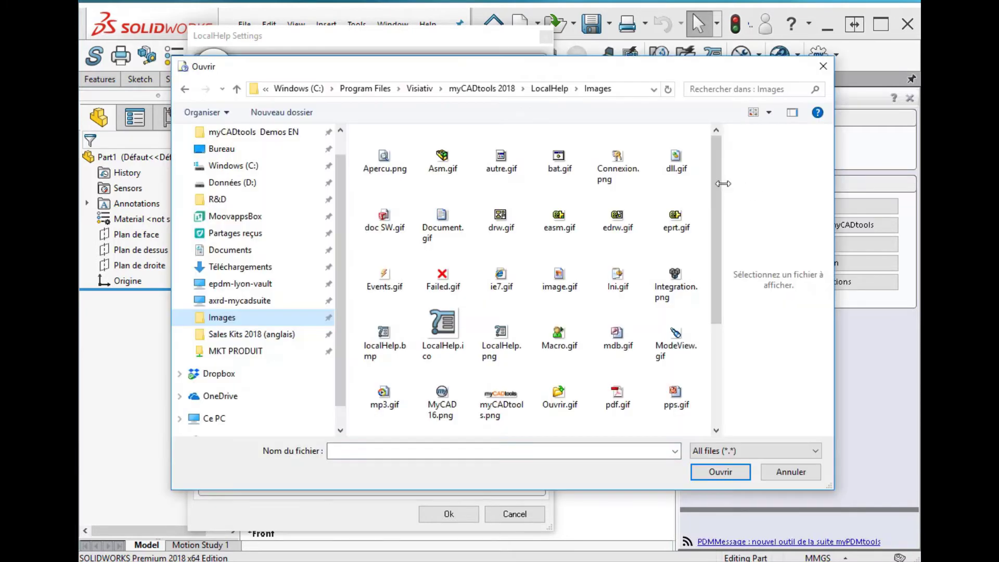
pyautogui.moveTo(714, 193); pyautogui.dragTo(712, 297)
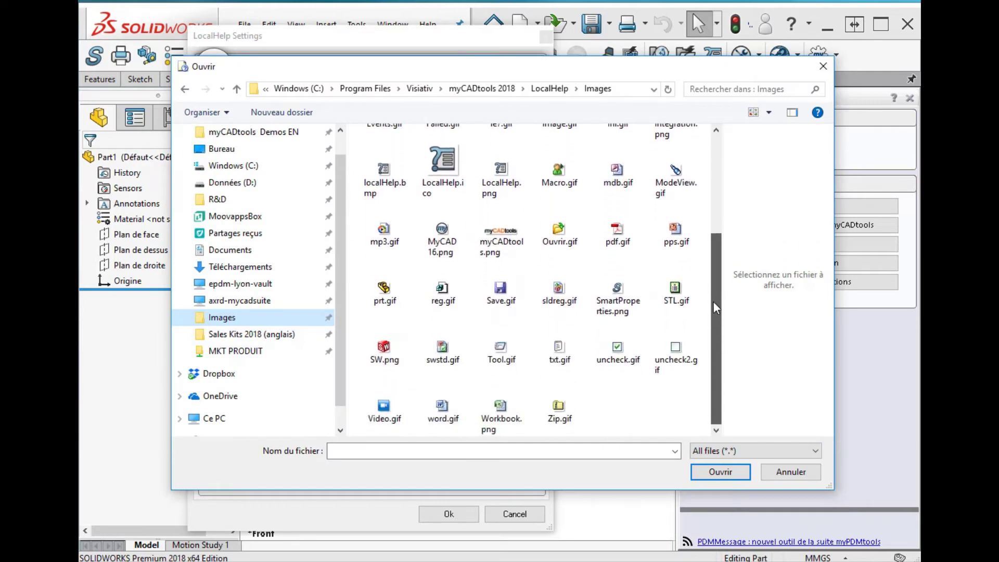
pyautogui.click(384, 348)
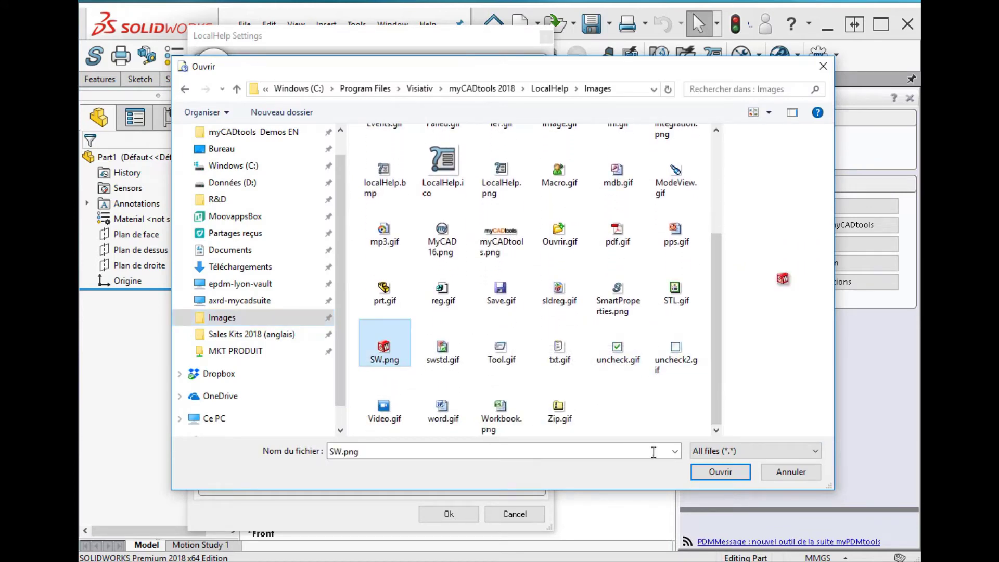
pyautogui.click(721, 472)
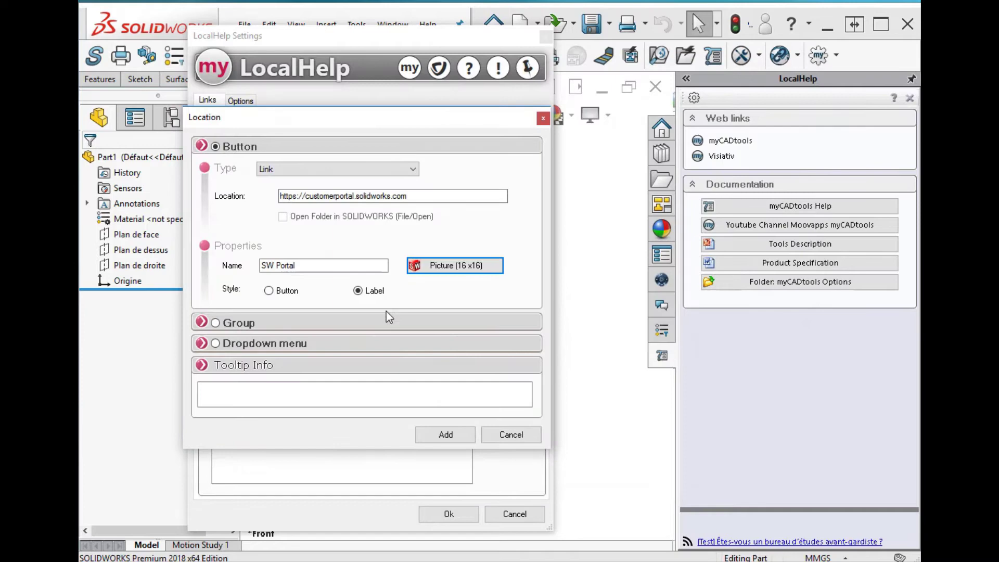
pyautogui.click(448, 437)
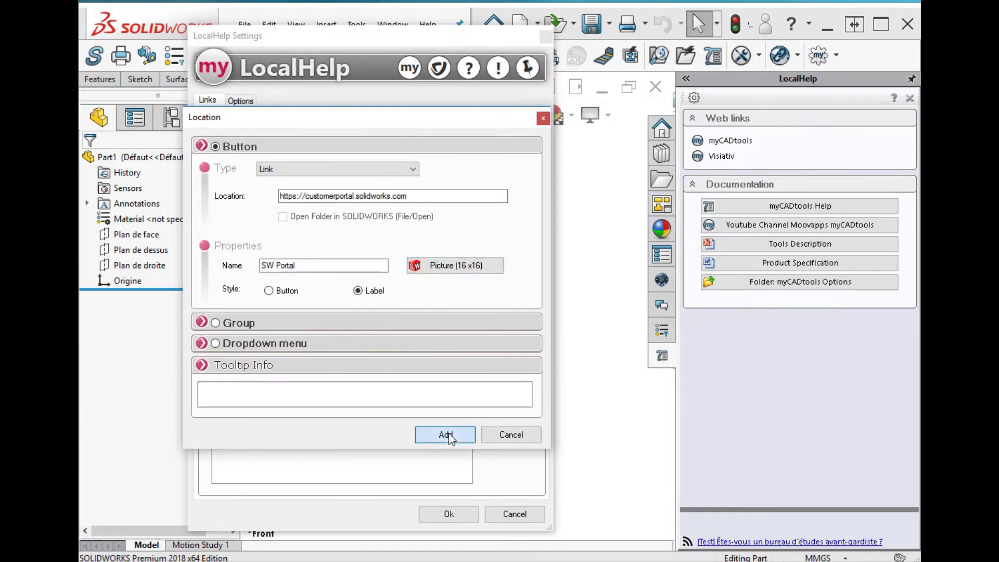
# - Add a File button for 'My files/2019 Beta WhatsNew.pdf' with the pdf.gif picture
pyautogui.click(507, 146)
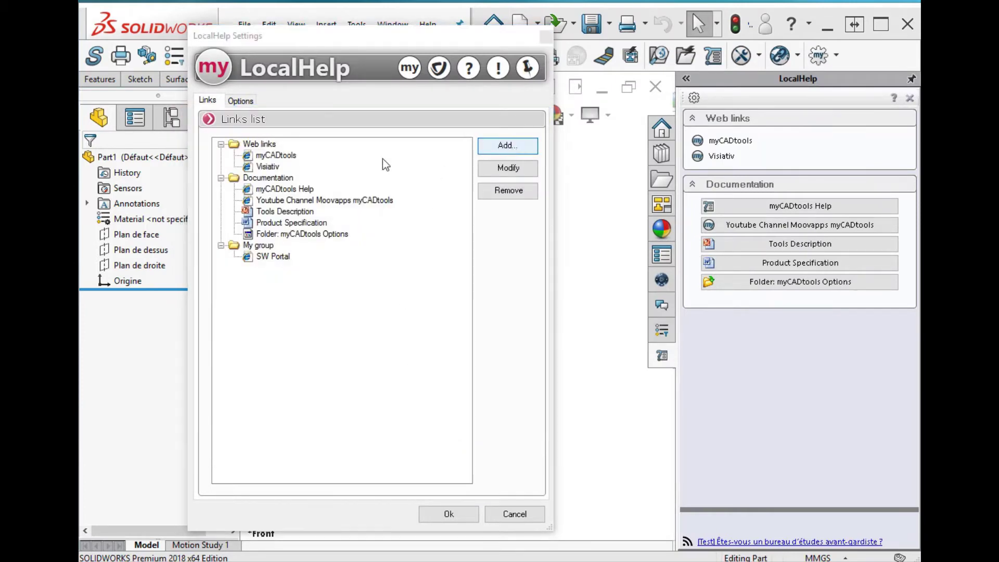
pyautogui.click(216, 146)
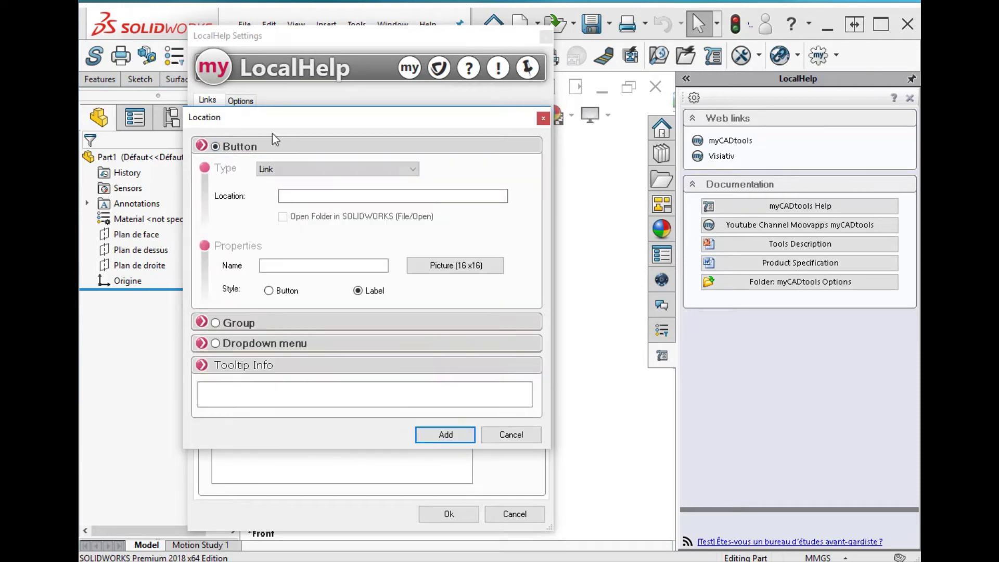
pyautogui.click(297, 171)
pyautogui.click(296, 190)
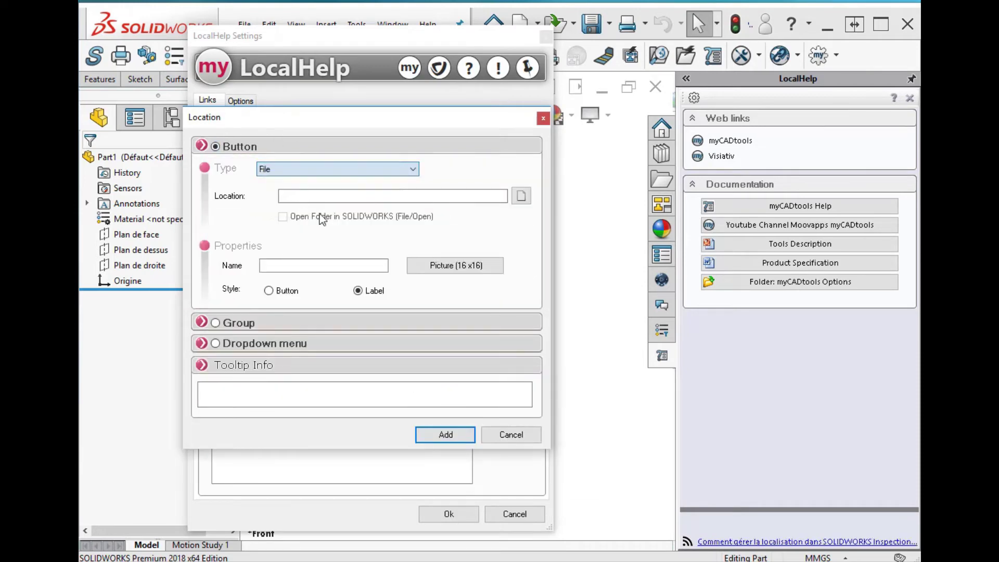
pyautogui.click(521, 196)
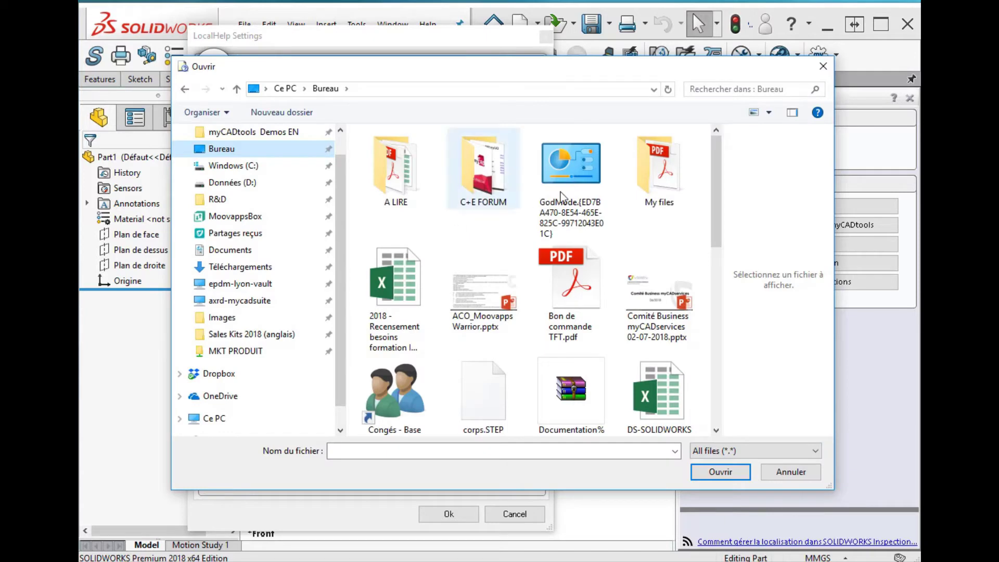
pyautogui.doubleClick(656, 168)
pyautogui.click(439, 170)
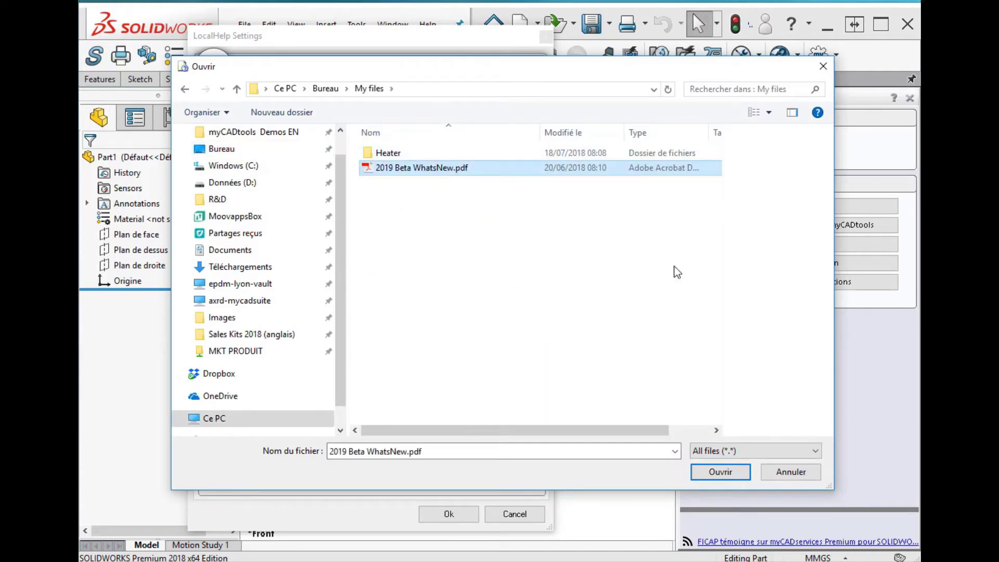
pyautogui.click(720, 472)
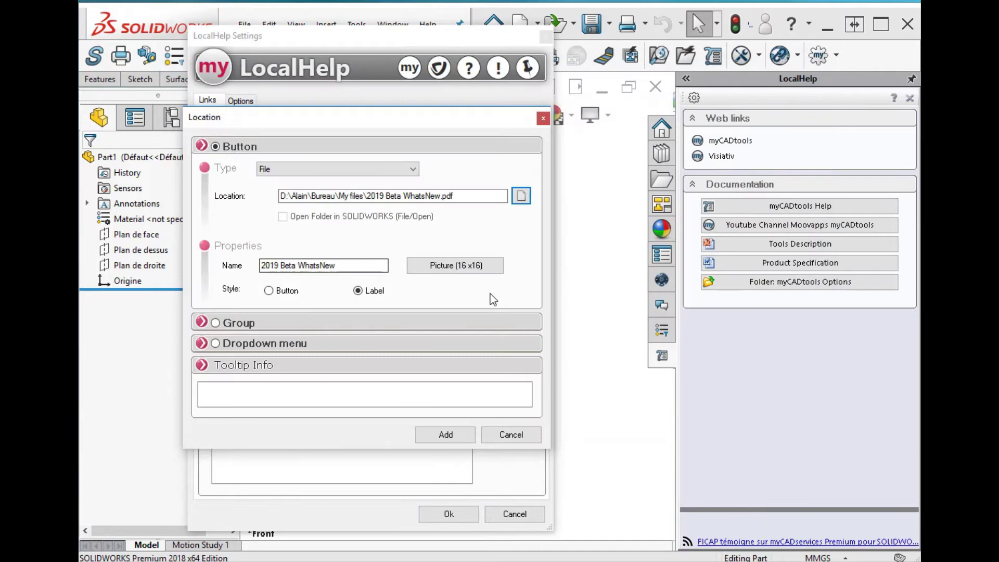
pyautogui.click(464, 268)
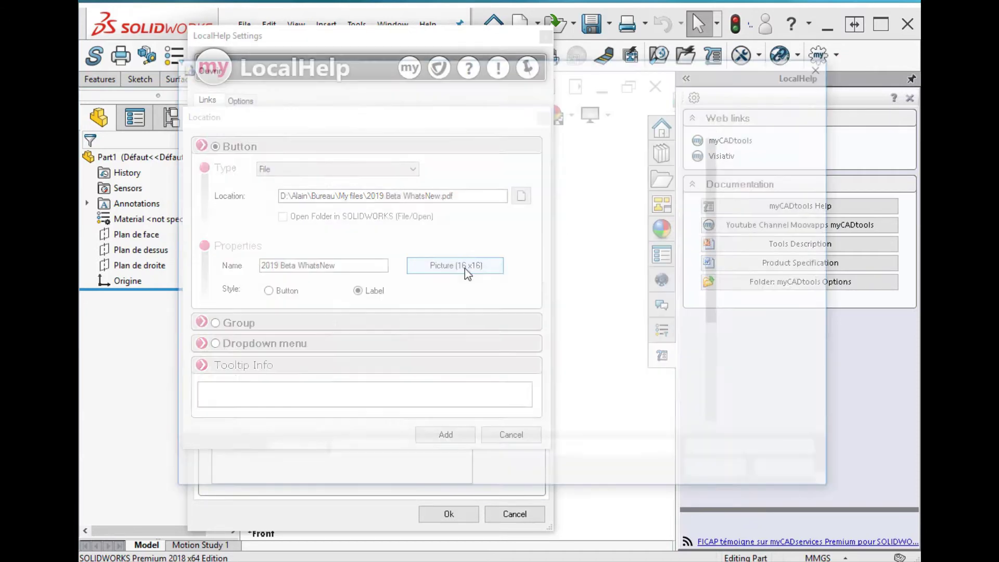
pyautogui.click(615, 402)
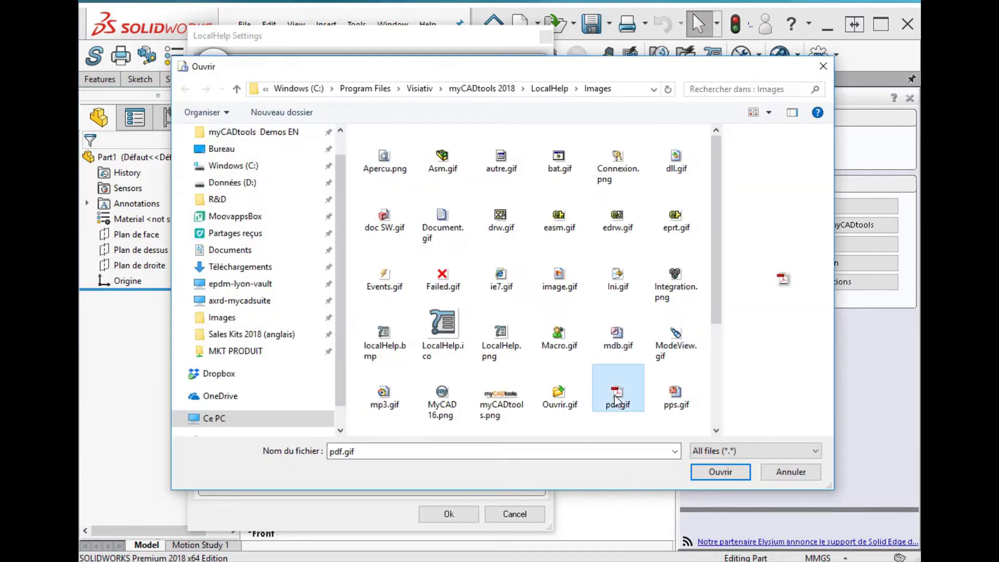
pyautogui.click(696, 474)
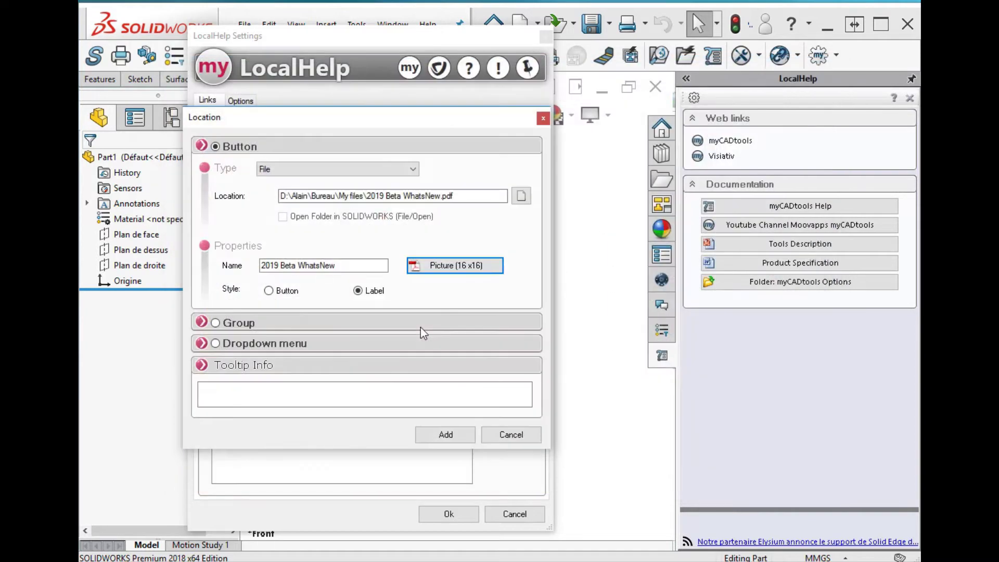
pyautogui.click(451, 436)
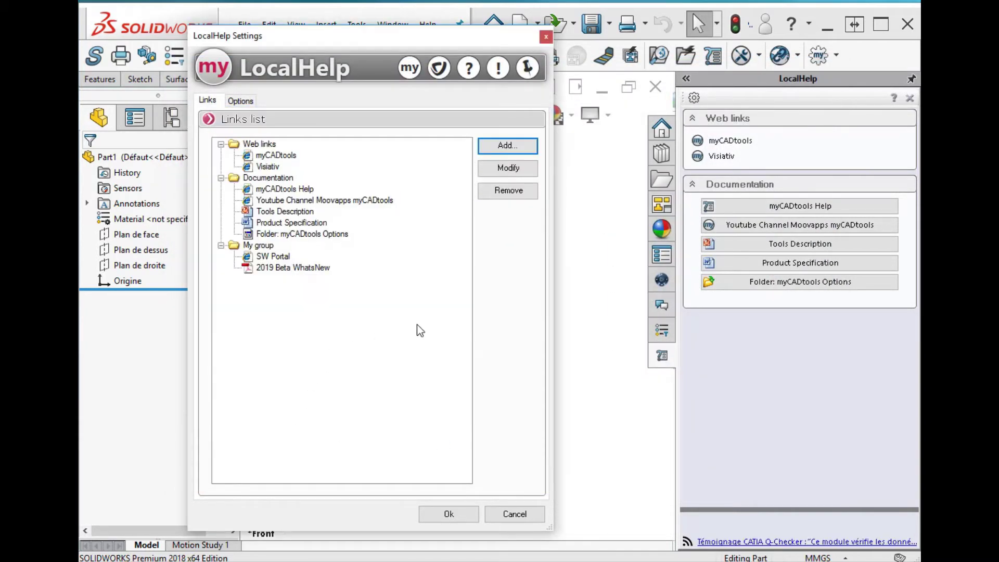
# - Add a Folder button 'My folder' pointing to My files, with the Ouvrir.gif picture
pyautogui.click(499, 147)
pyautogui.click(214, 146)
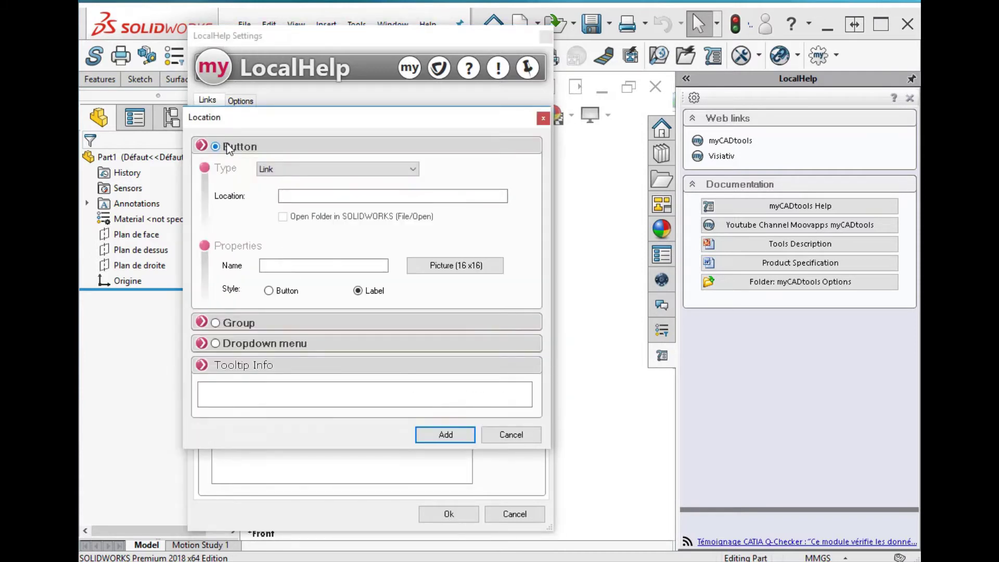
pyautogui.click(296, 169)
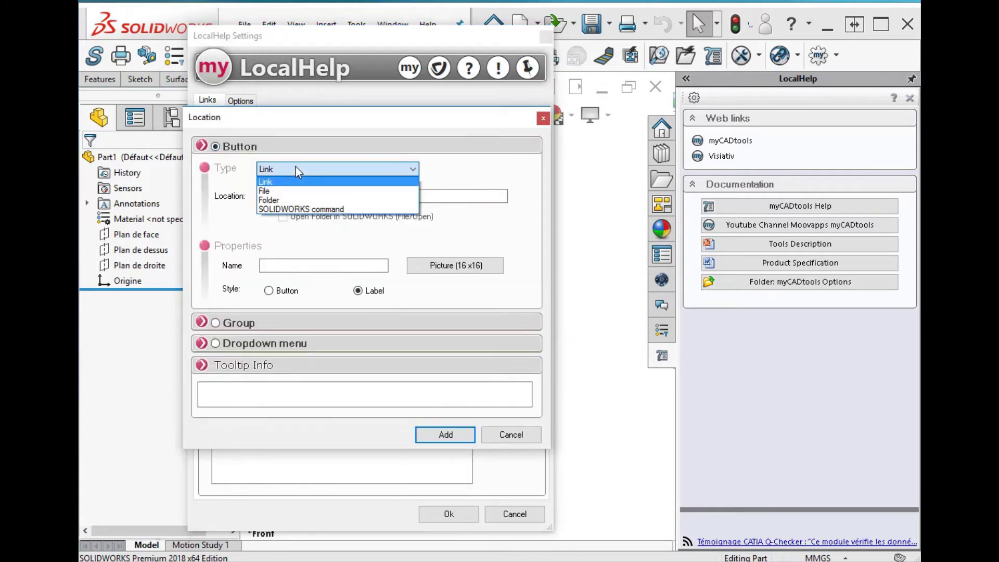
pyautogui.click(296, 201)
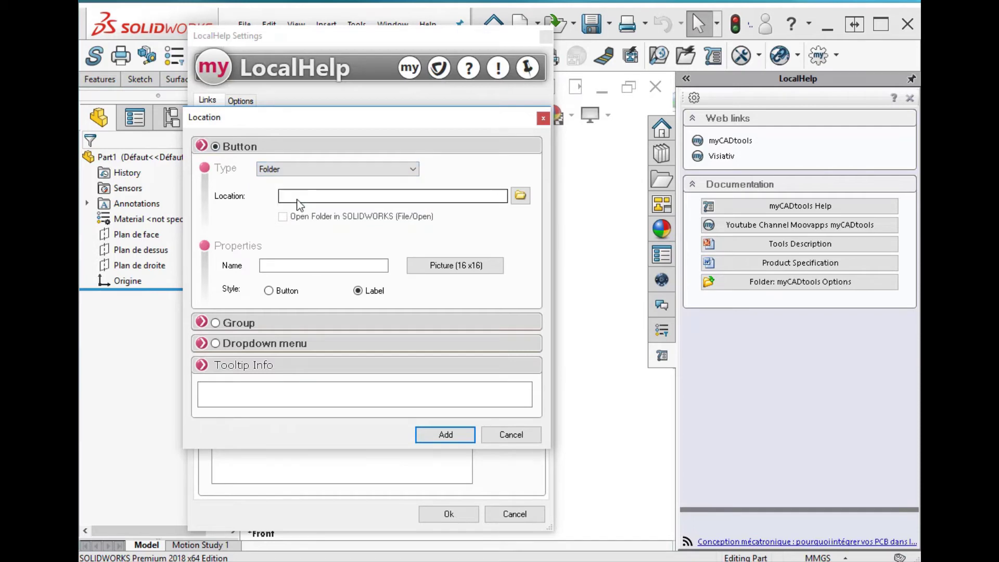
pyautogui.click(520, 196)
pyautogui.doubleClick(559, 194)
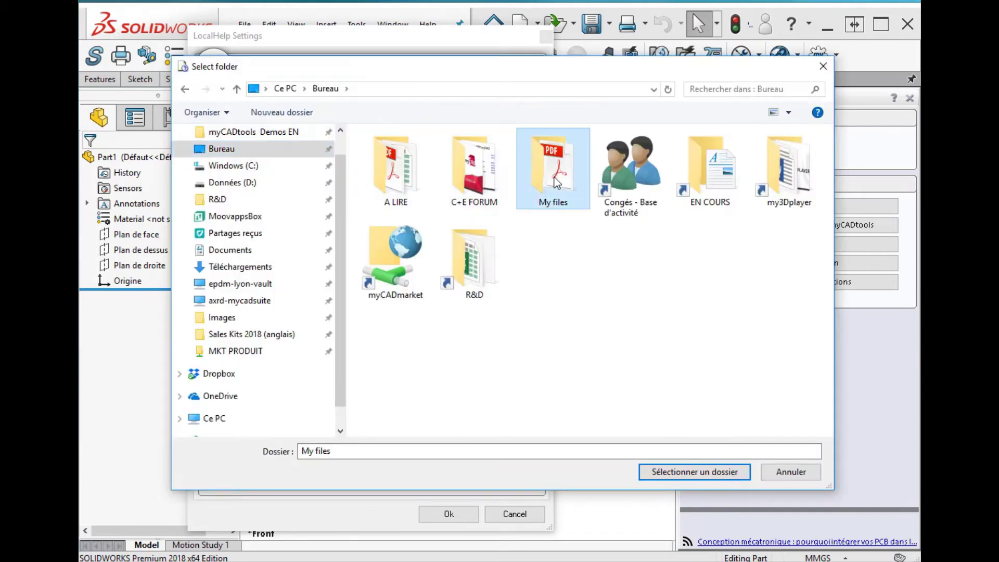
pyautogui.click(703, 470)
pyautogui.click(310, 266)
pyautogui.write('My folder')
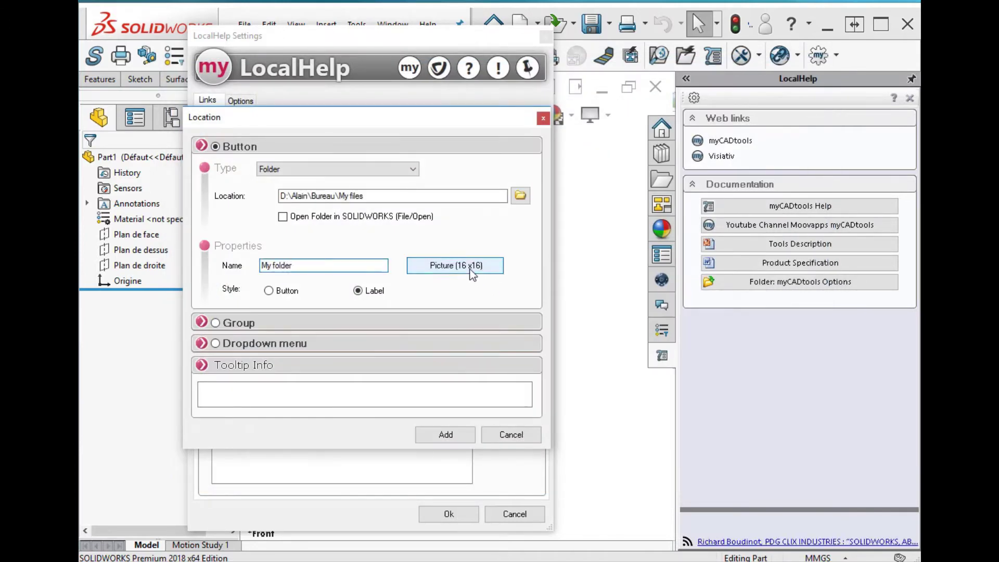
pyautogui.click(456, 265)
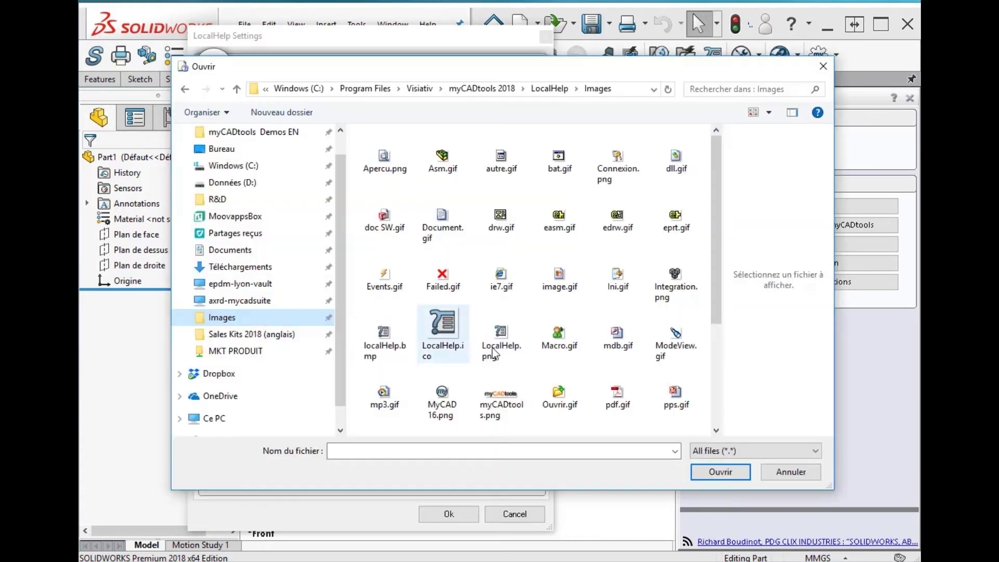
pyautogui.click(567, 402)
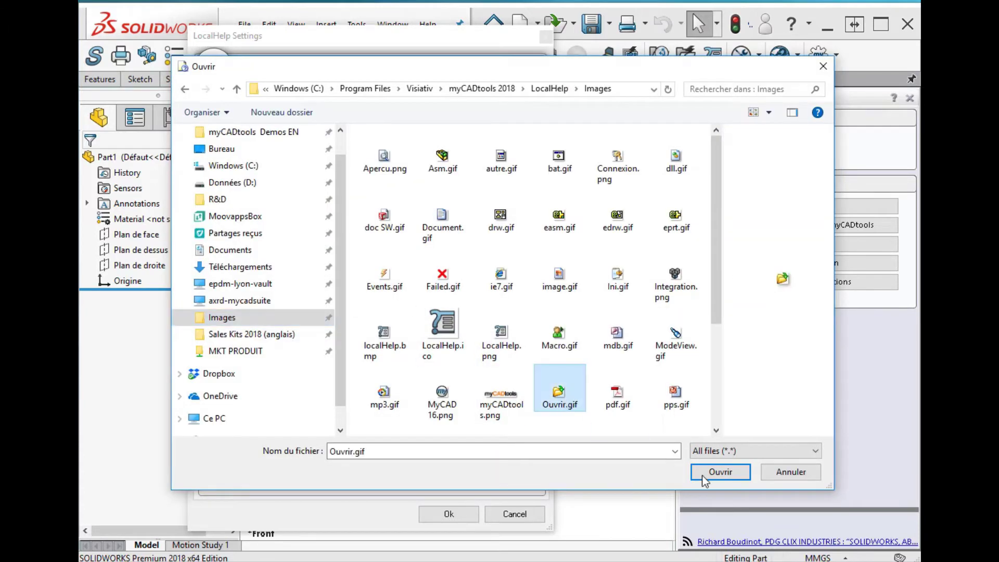
pyautogui.click(720, 473)
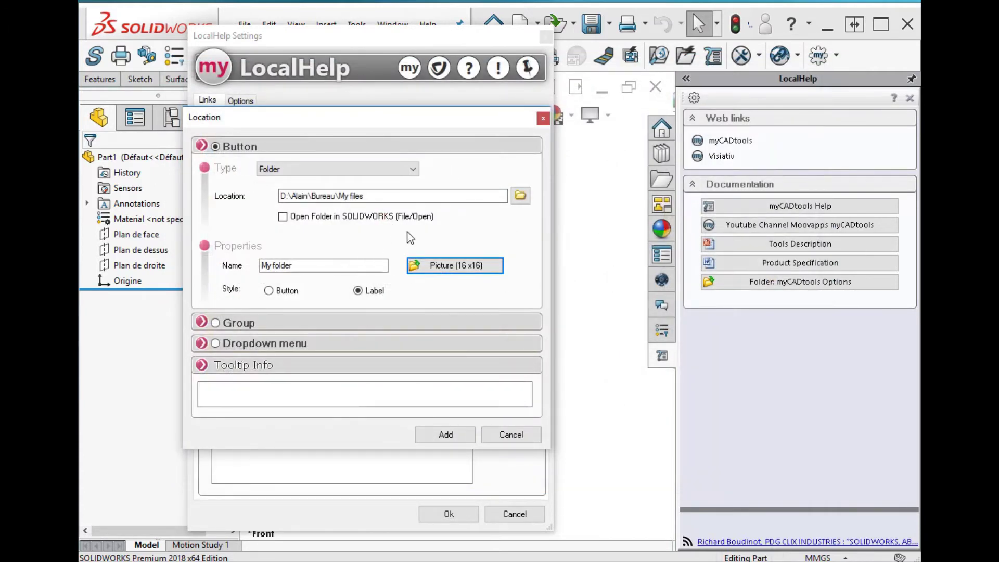
pyautogui.click(445, 435)
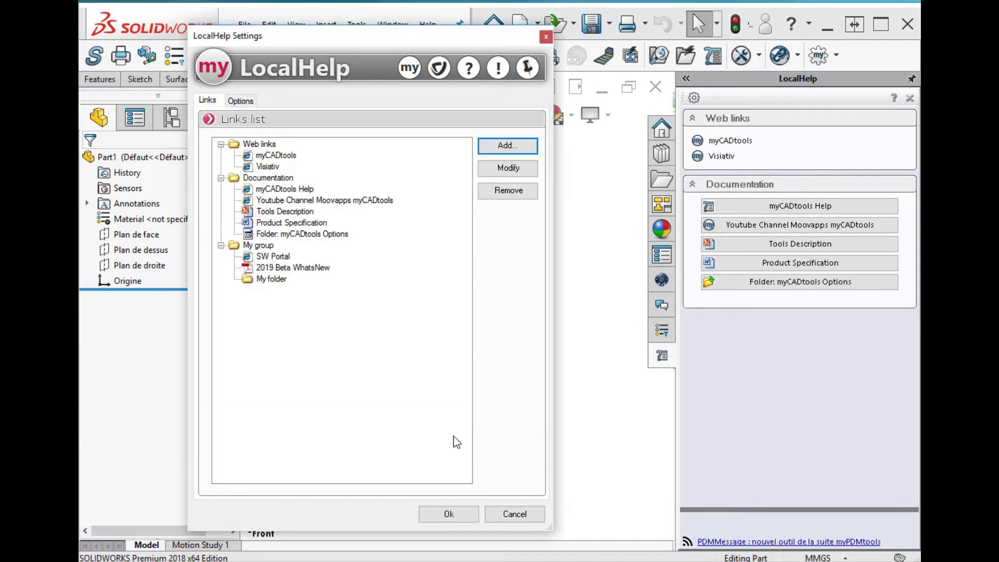
# - Add a SOLIDWORKS command button 'SW options' running SOLIDWORKS options, with SW.png
pyautogui.click(505, 148)
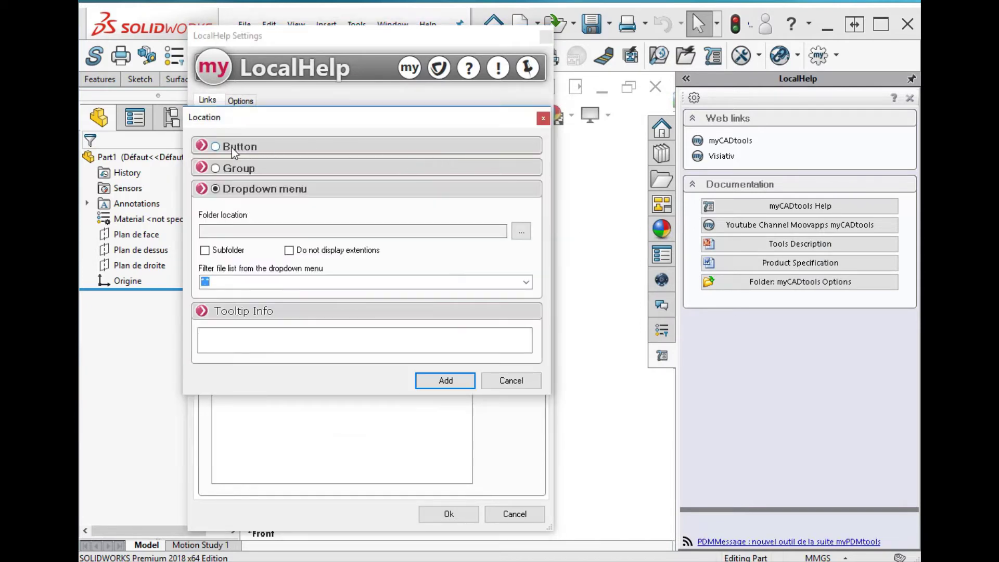
pyautogui.click(217, 148)
pyautogui.click(287, 172)
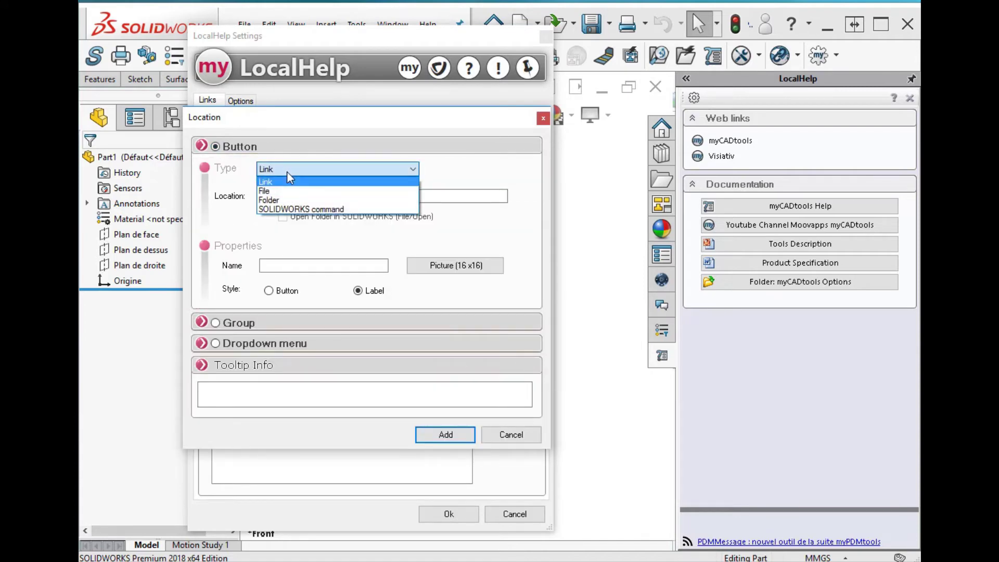
pyautogui.click(313, 210)
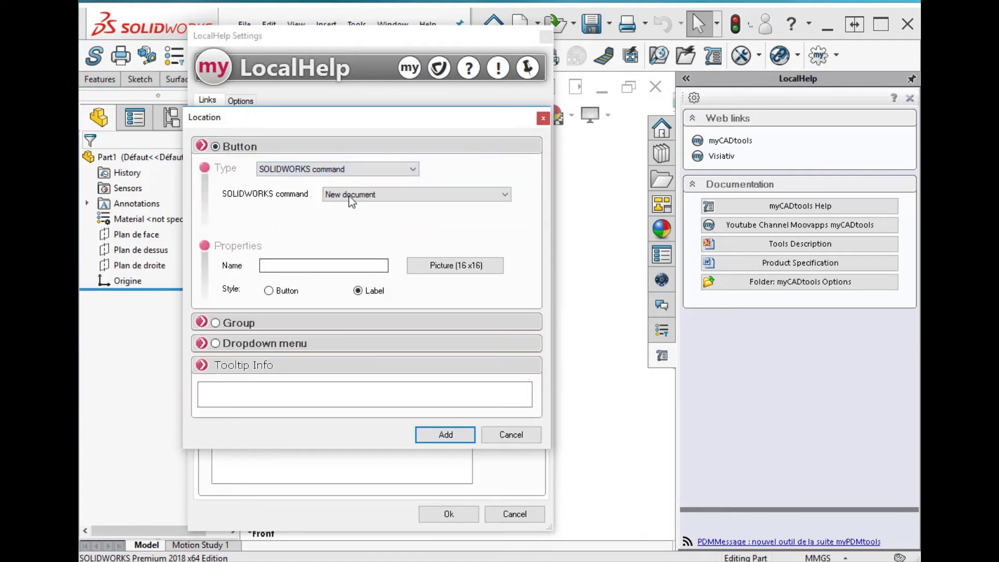
pyautogui.click(349, 195)
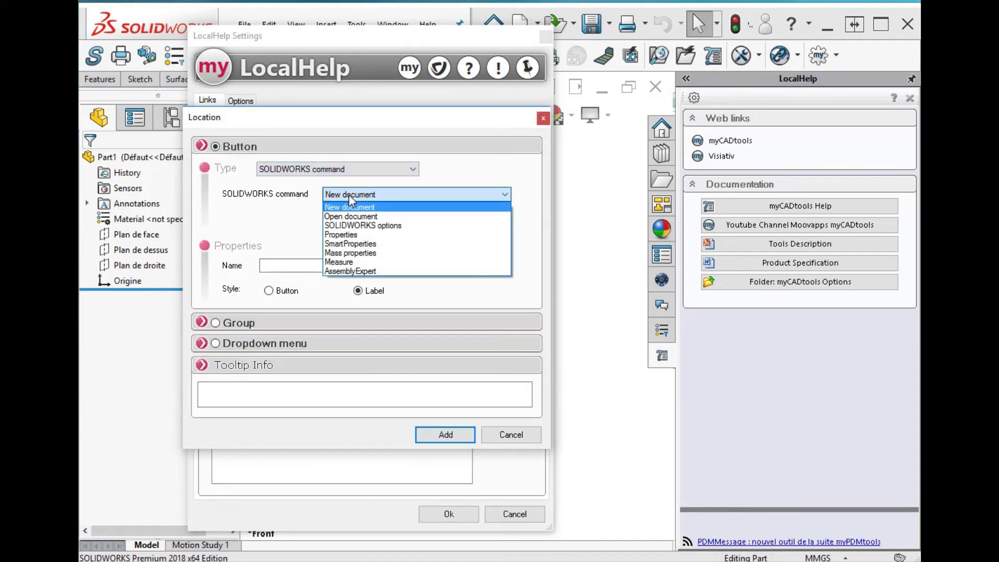
pyautogui.click(360, 226)
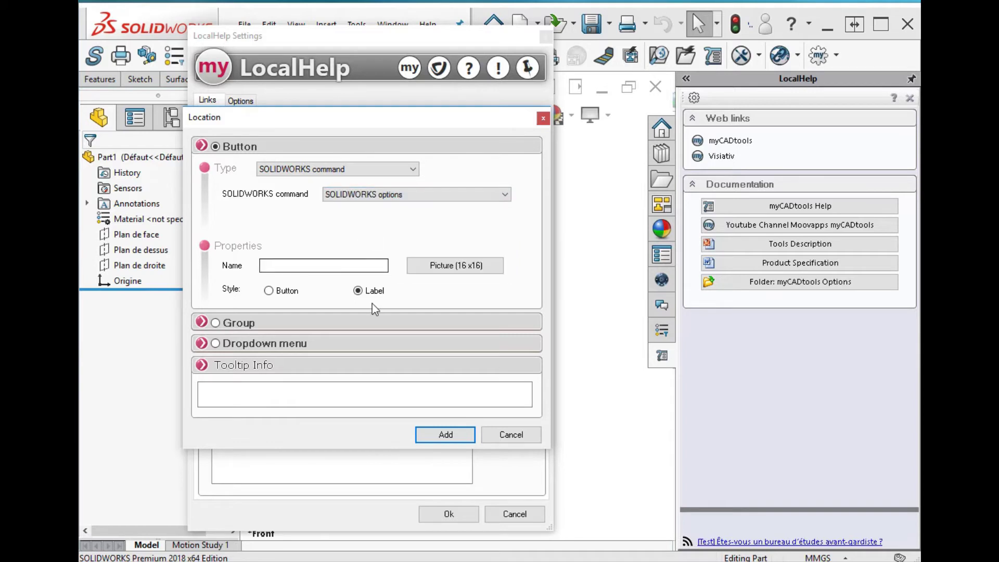
pyautogui.click(300, 266)
pyautogui.write('SW options')
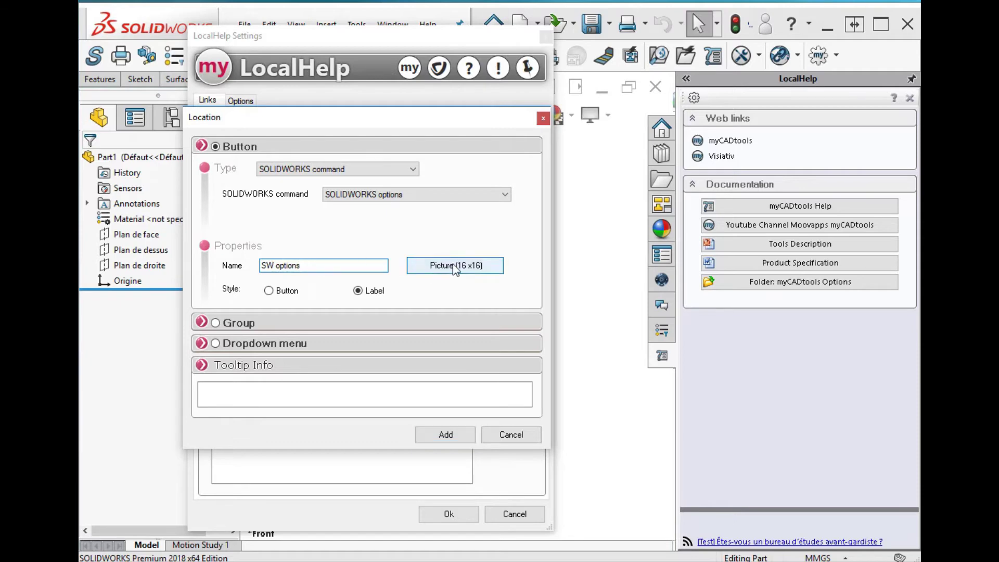
pyautogui.click(453, 264)
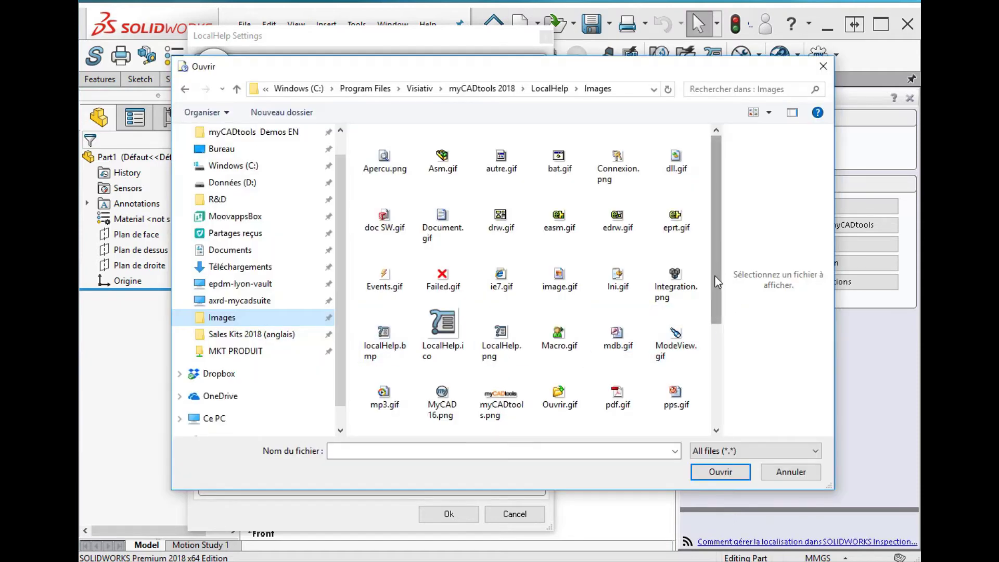
pyautogui.scroll(-5, 715, 277)
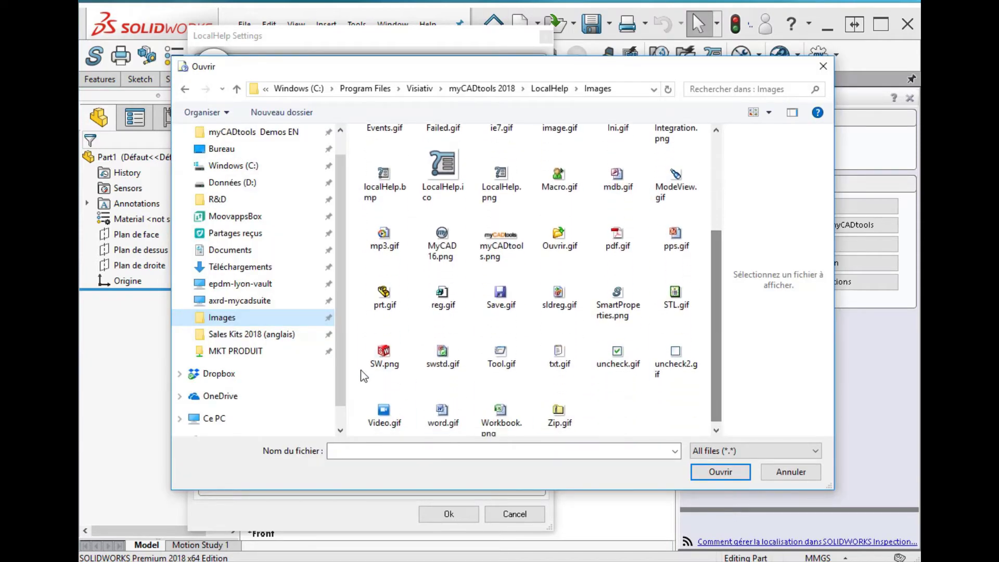
pyautogui.click(384, 353)
pyautogui.click(720, 472)
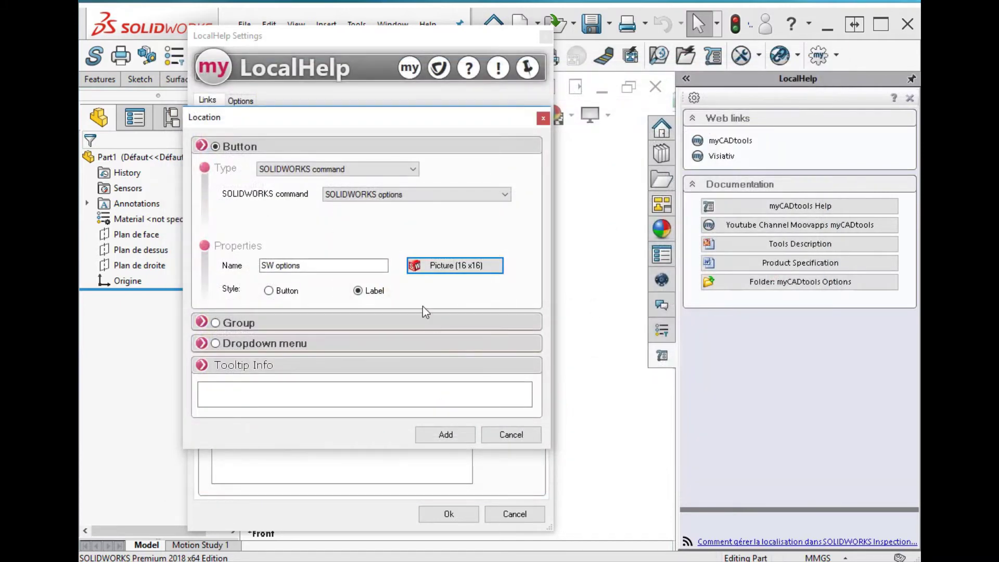
pyautogui.click(462, 436)
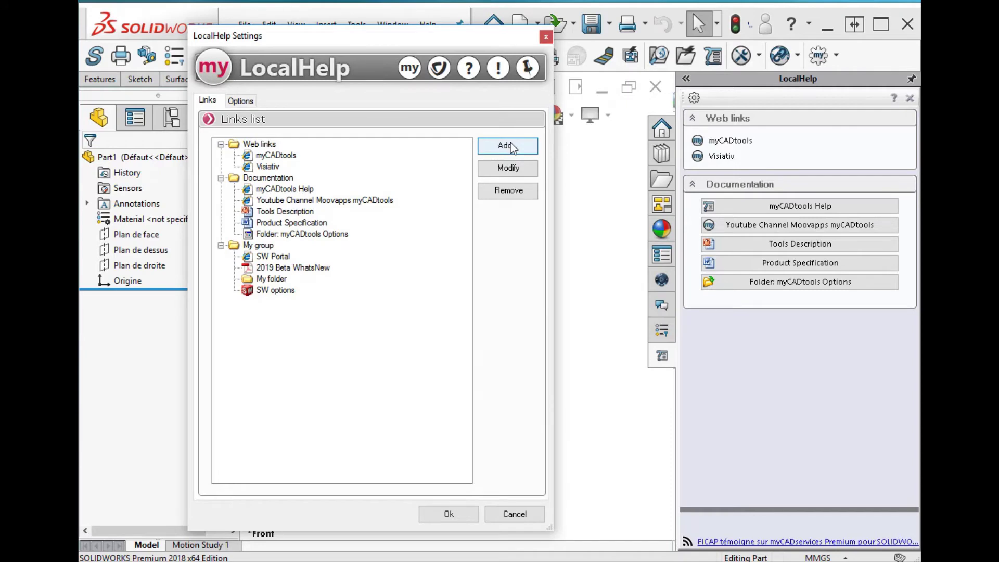
# - Add a new group entry named 'My files' to the LocalHelp links
pyautogui.click(512, 148)
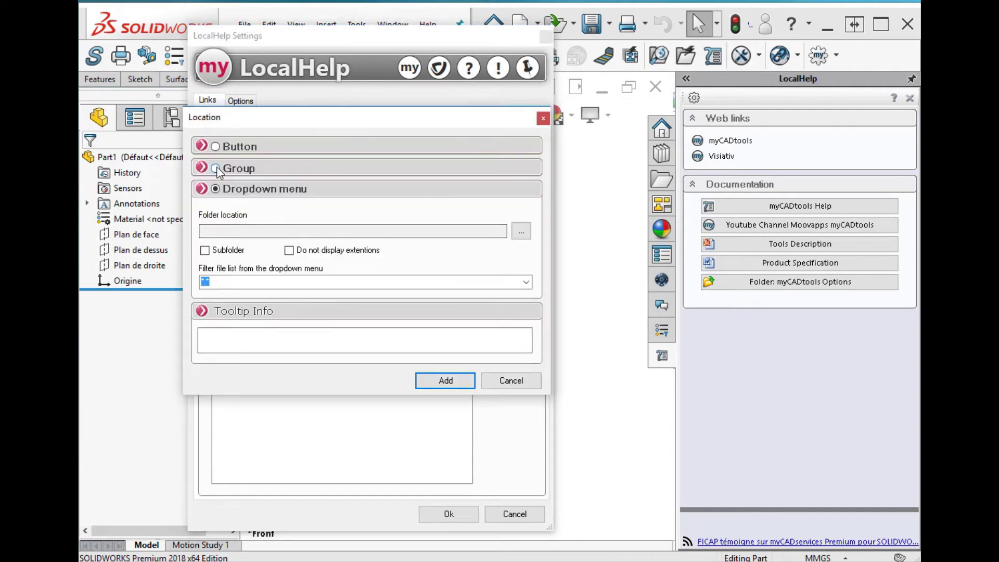
pyautogui.click(216, 169)
pyautogui.click(241, 205)
pyautogui.write('My files')
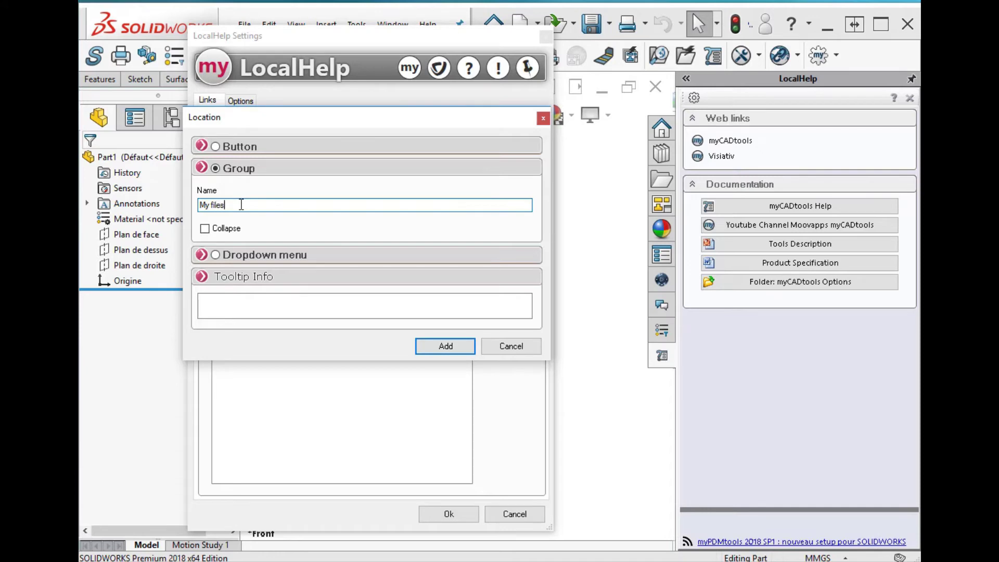
pyautogui.click(458, 351)
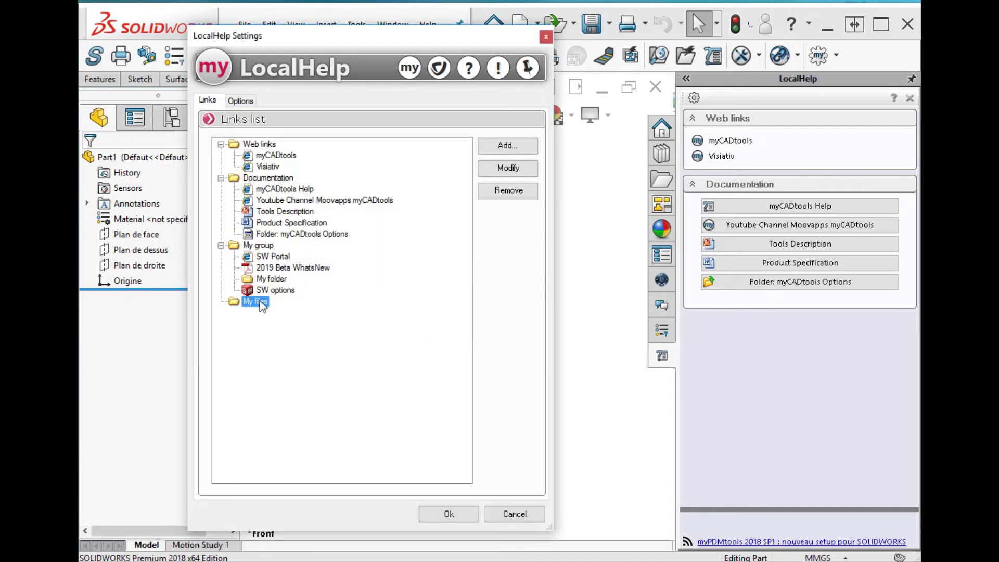
# - Add a dropdown listing the Bureau\My files folder, with Subfolder included
pyautogui.click(507, 146)
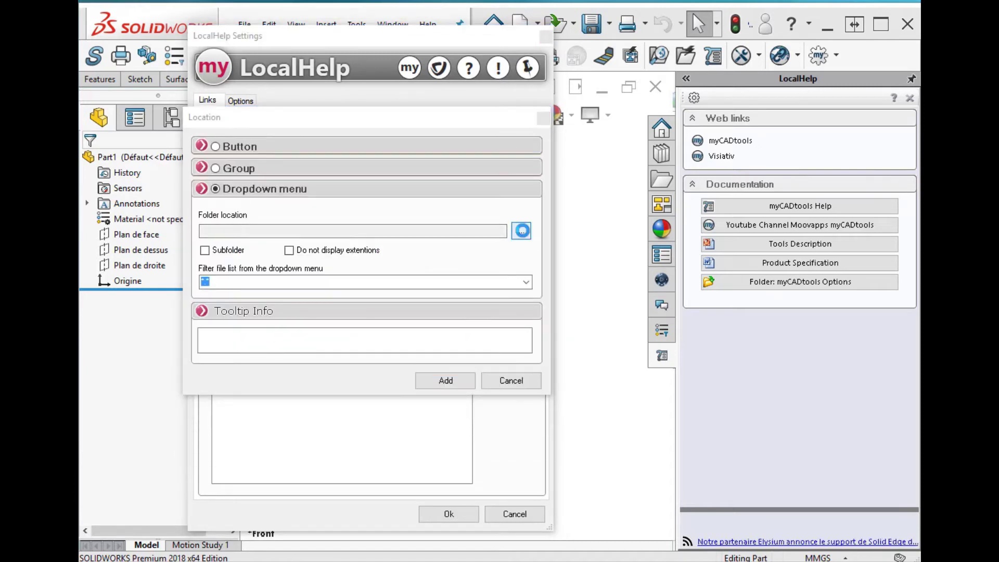
pyautogui.click(520, 231)
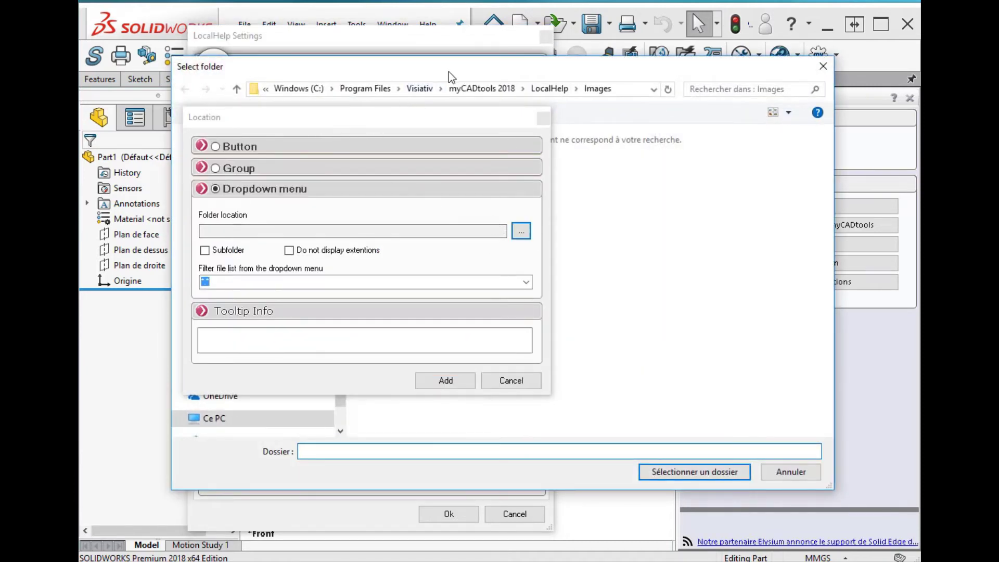
pyautogui.moveTo(449, 67); pyautogui.dragTo(799, 56)
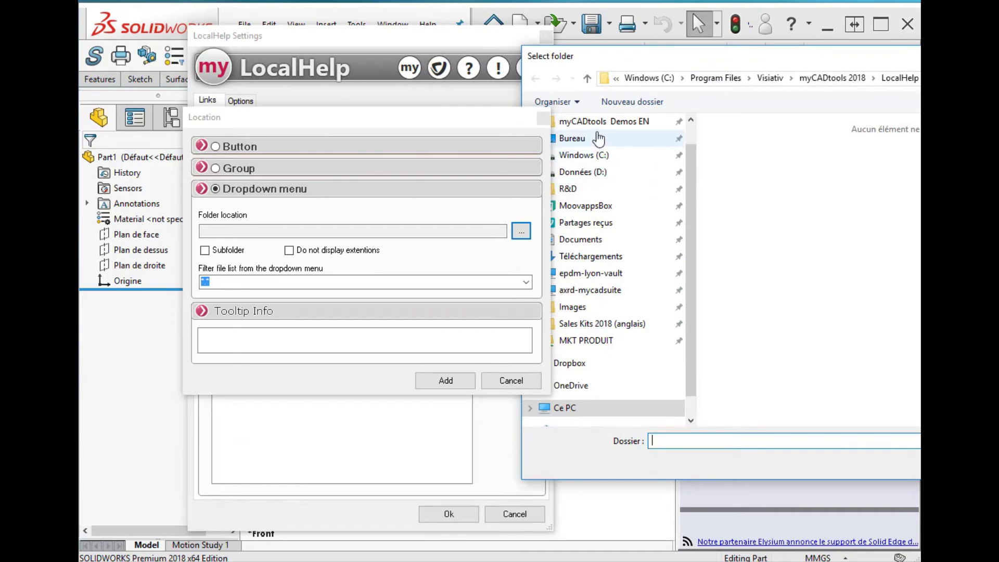
pyautogui.click(640, 139)
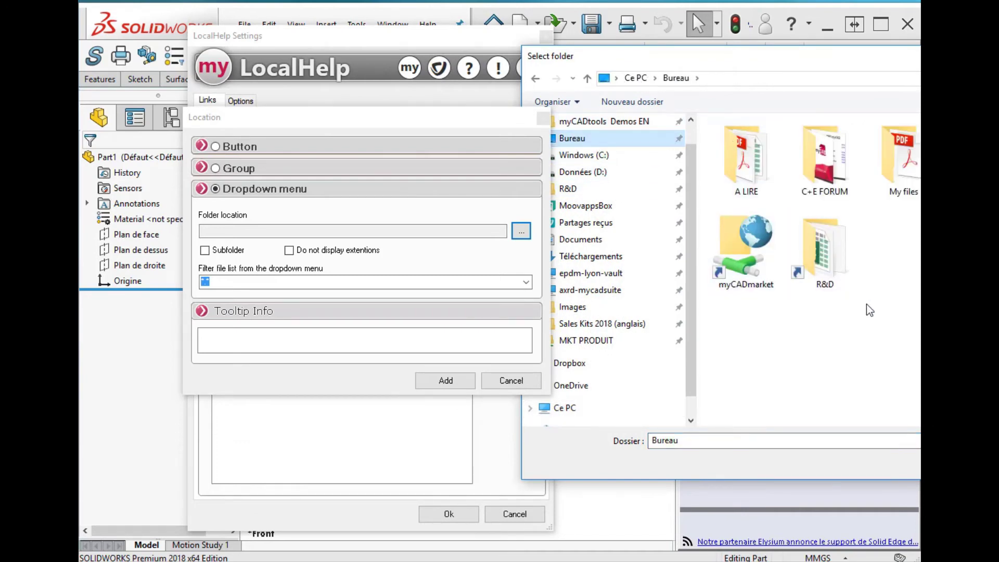
pyautogui.click(898, 157)
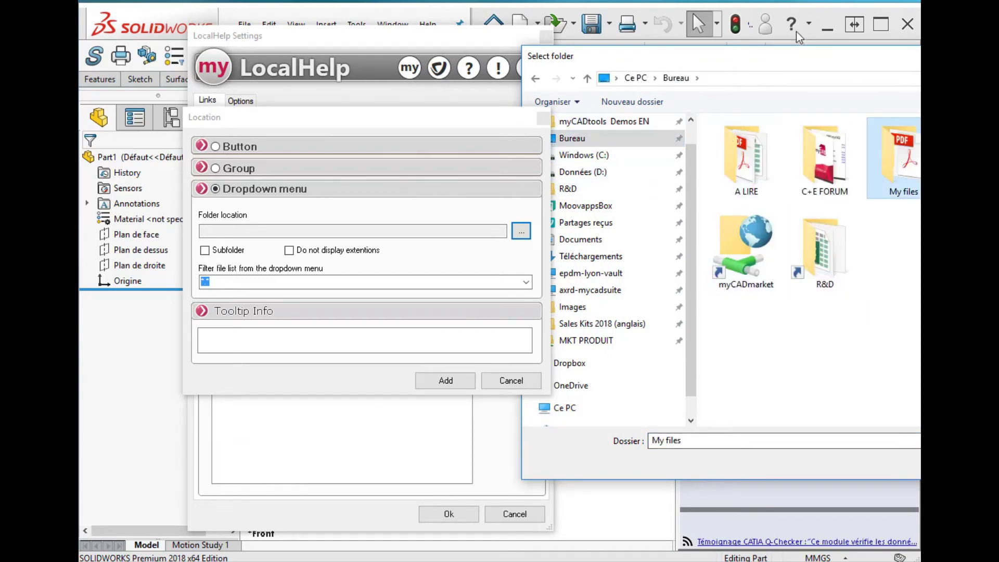
pyautogui.moveTo(703, 55); pyautogui.dragTo(368, 82)
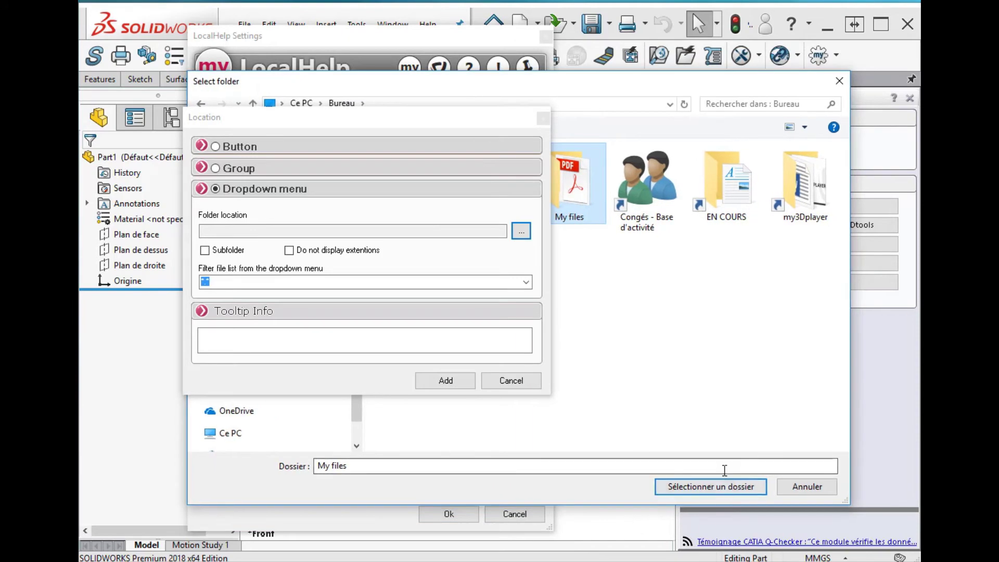
pyautogui.click(710, 486)
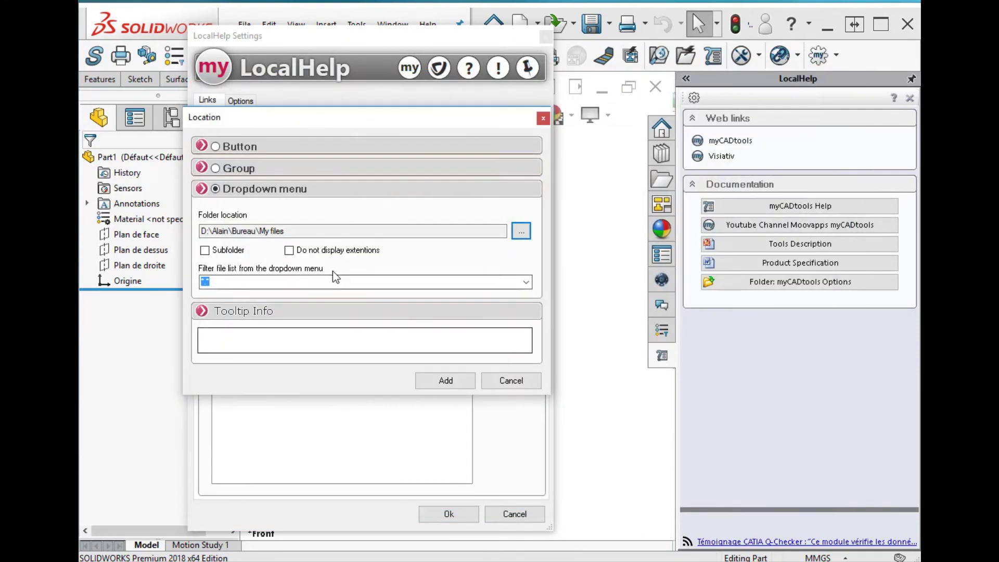
pyautogui.click(204, 251)
# - Save the LocalHelp settings and test the SW Portal link, then close its login page
pyautogui.click(445, 380)
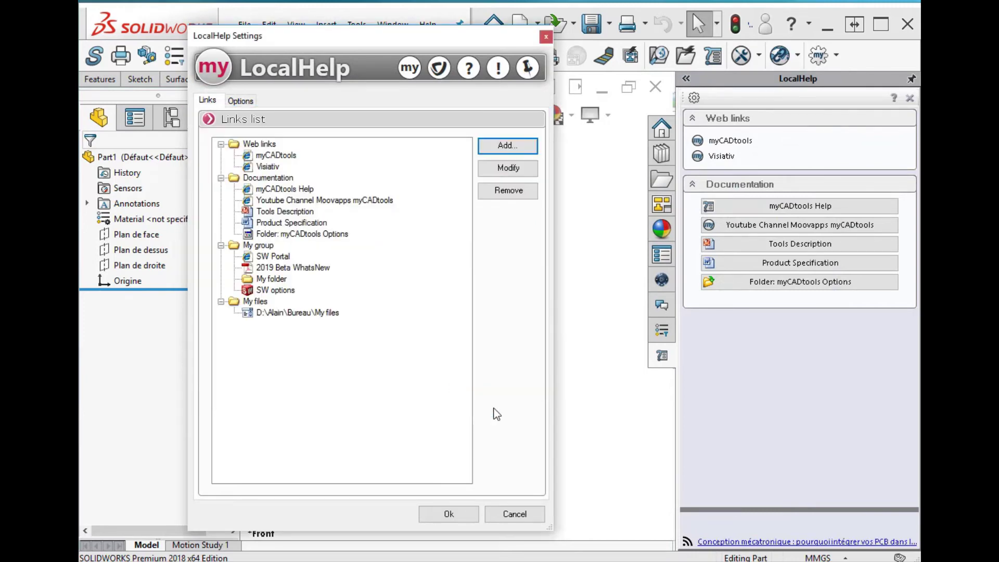
pyautogui.click(449, 515)
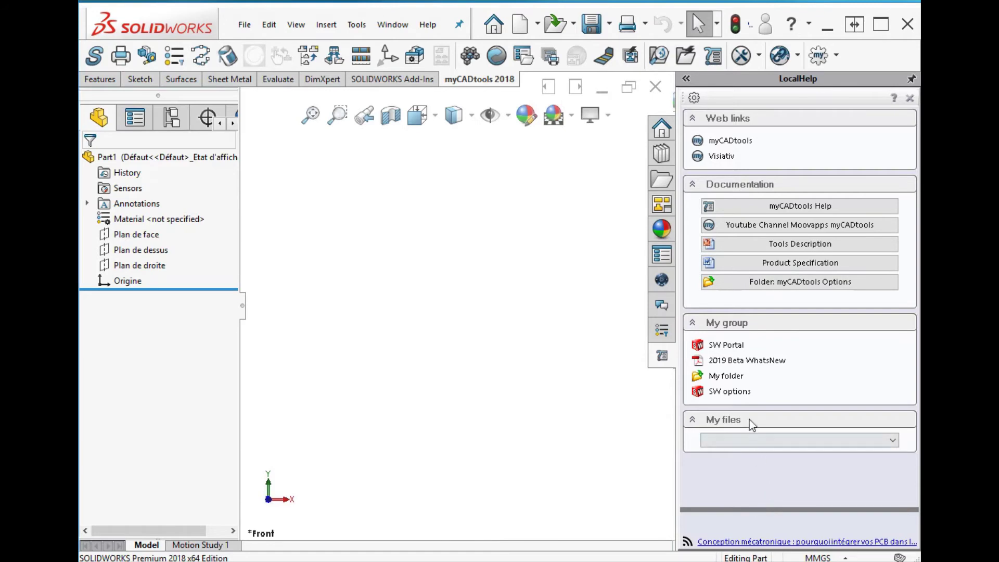
pyautogui.click(727, 345)
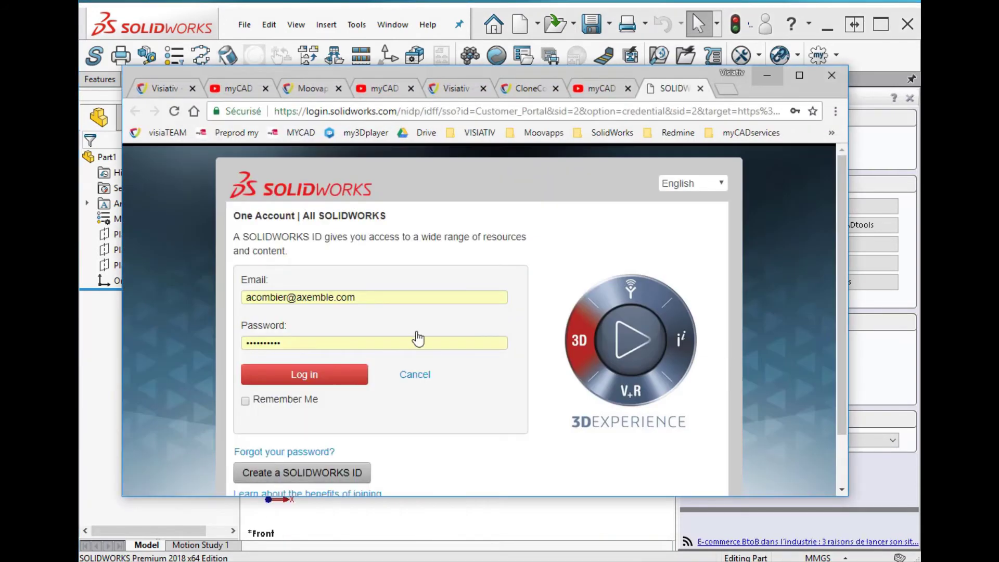
pyautogui.click(768, 76)
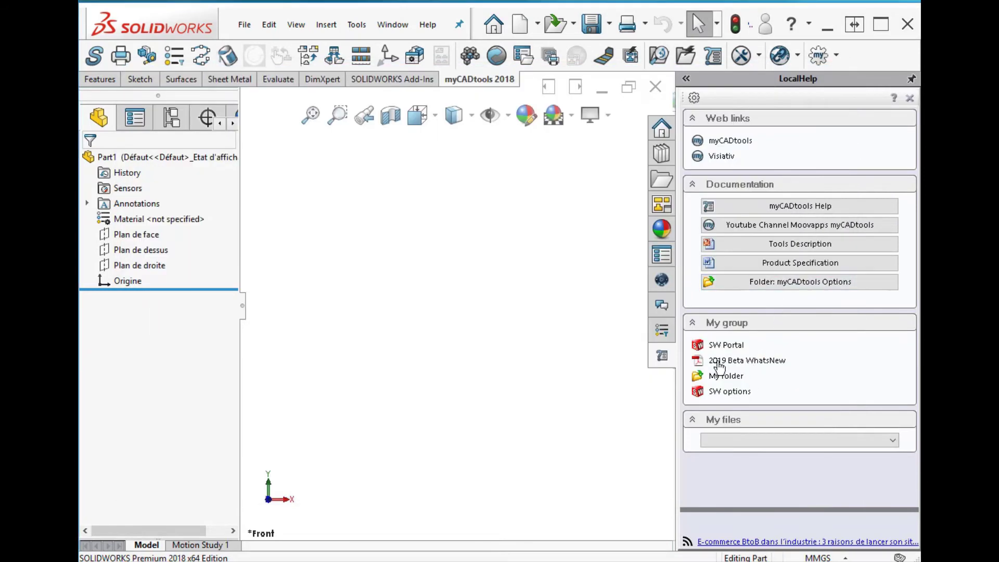
# - Test the 2019 Beta WhatsNew PDF link in Acrobat Reader, then close it
pyautogui.click(718, 365)
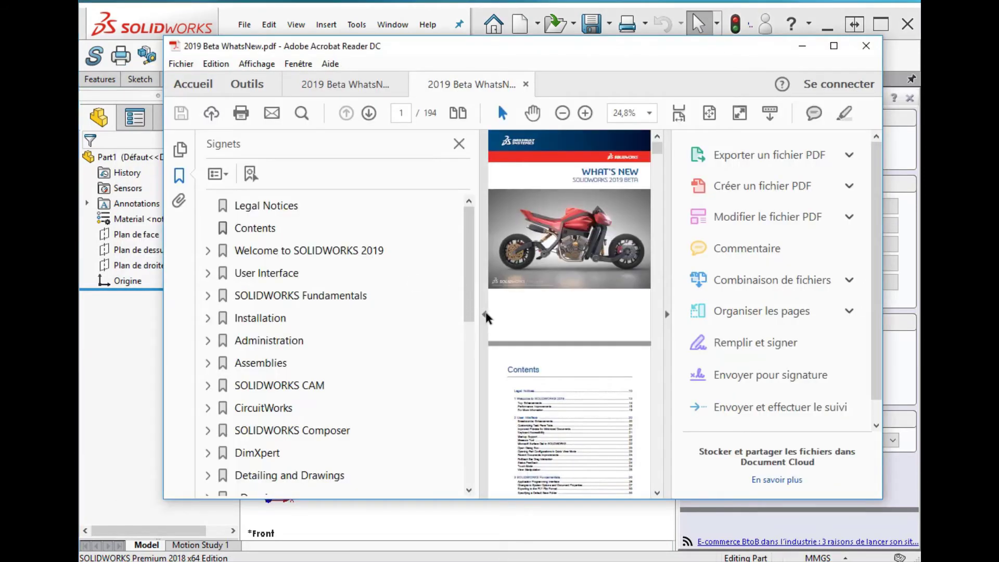
pyautogui.click(485, 313)
pyautogui.click(666, 315)
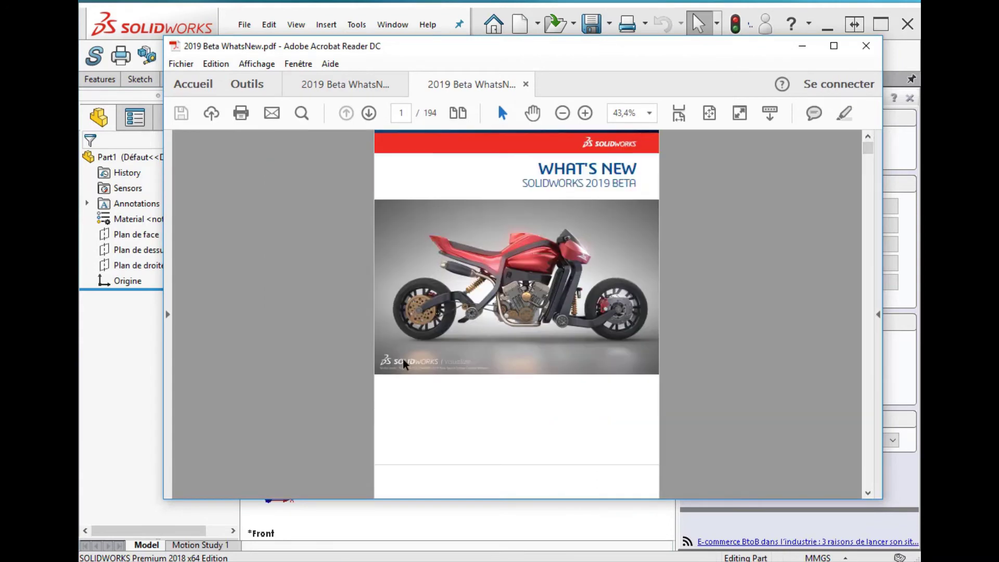
pyautogui.scroll(-5, 412, 380)
pyautogui.scroll(-5, 406, 380)
pyautogui.scroll(-5, 406, 380)
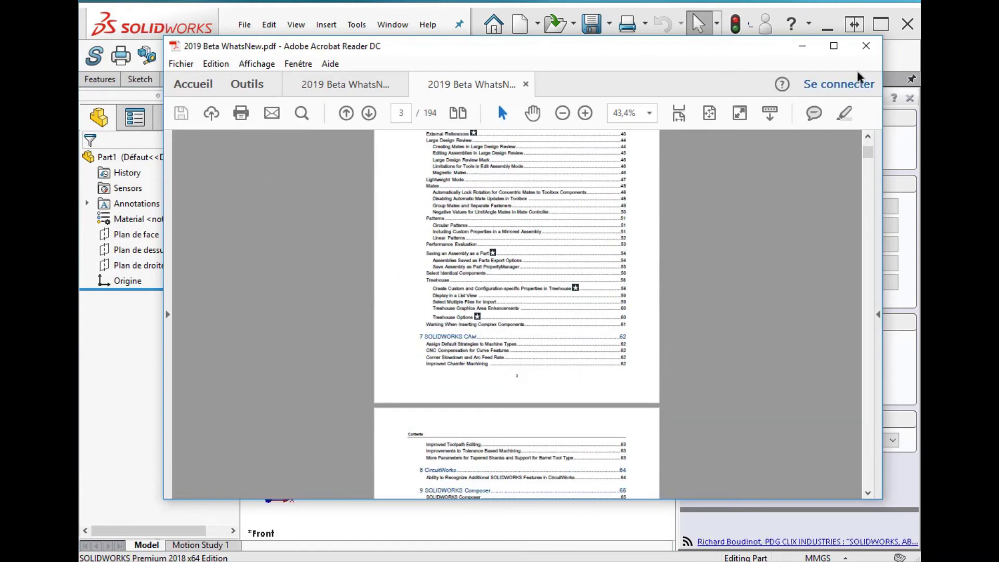
pyautogui.click(865, 45)
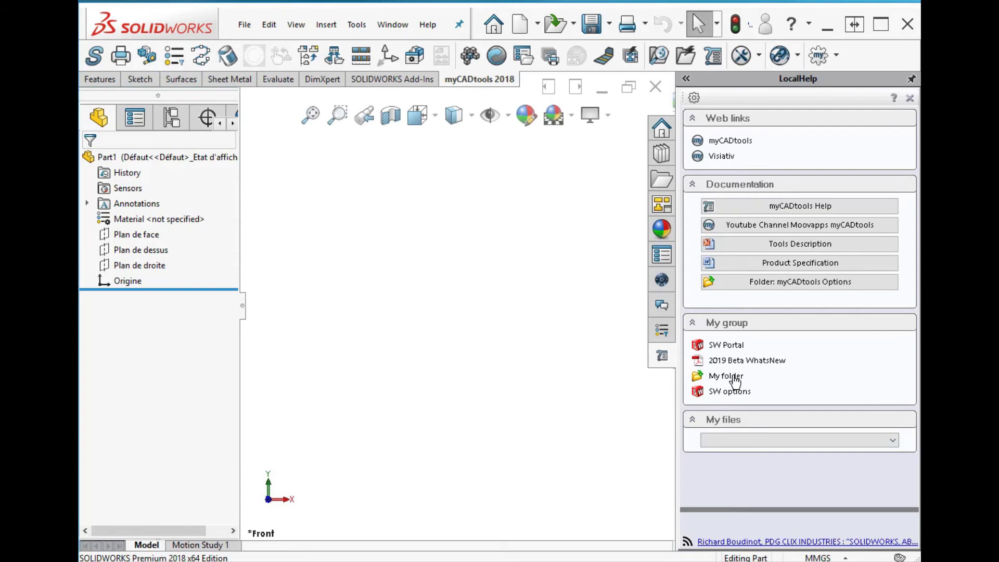
pyautogui.click(728, 377)
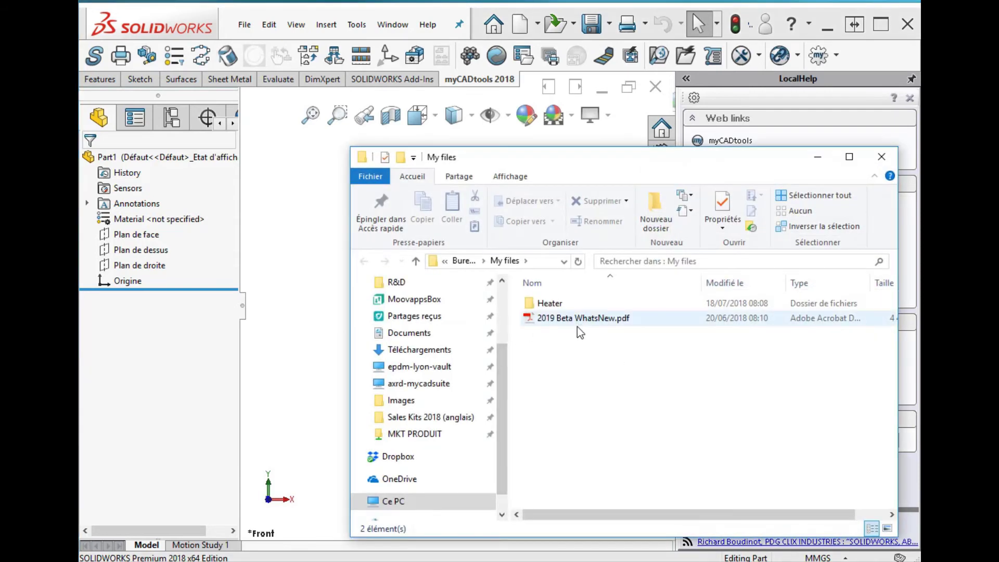
pyautogui.doubleClick(549, 303)
pyautogui.moveTo(628, 172); pyautogui.dragTo(493, 142)
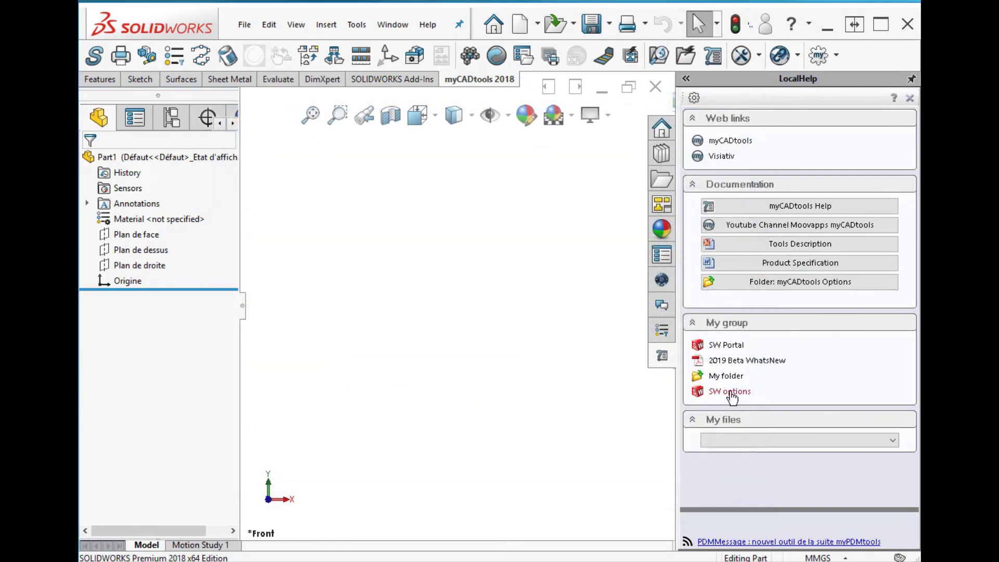
# - Test the SW options link, close System Options, then open Back Panel.SLDASM from My files
pyautogui.click(732, 393)
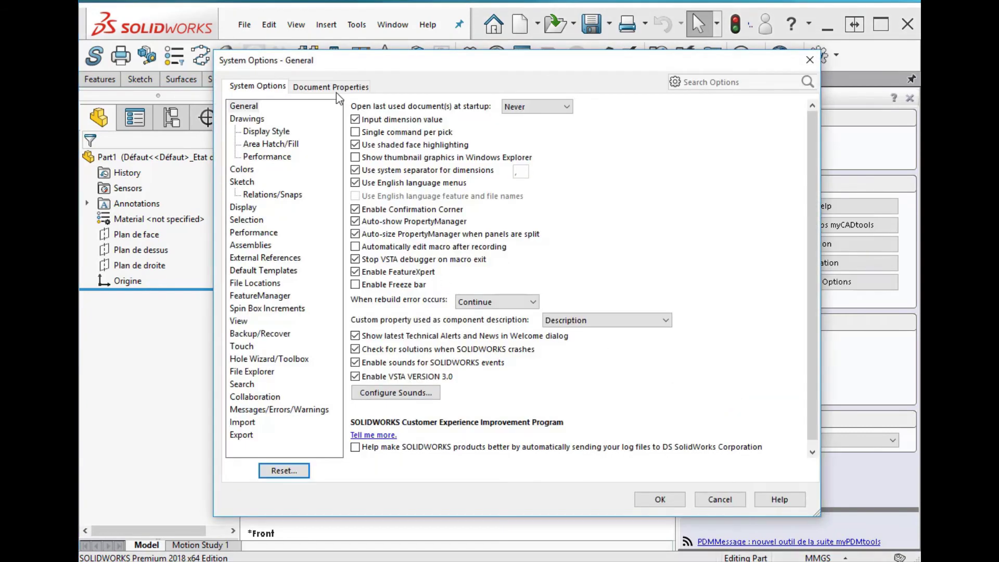
pyautogui.click(331, 88)
pyautogui.click(258, 88)
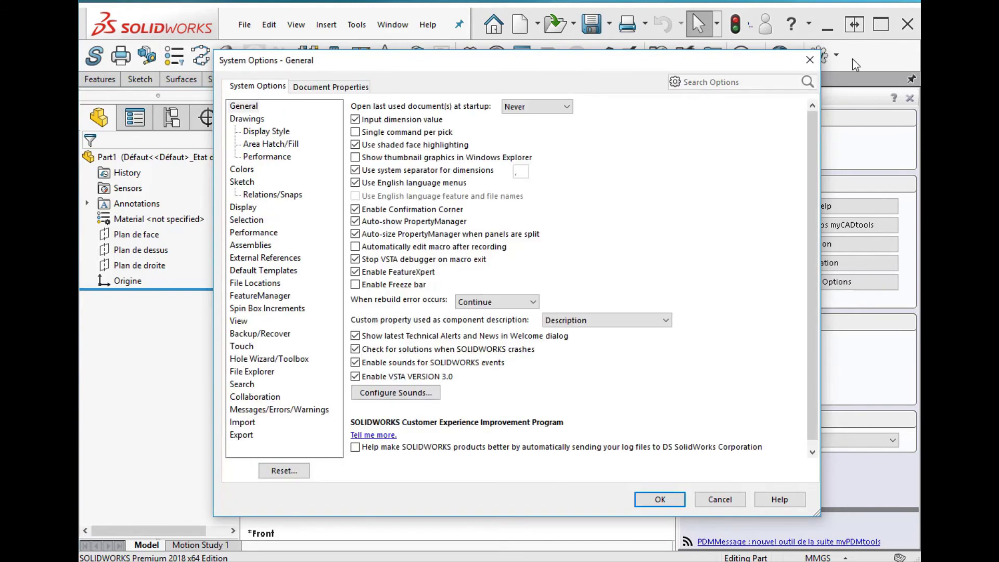
pyautogui.click(810, 61)
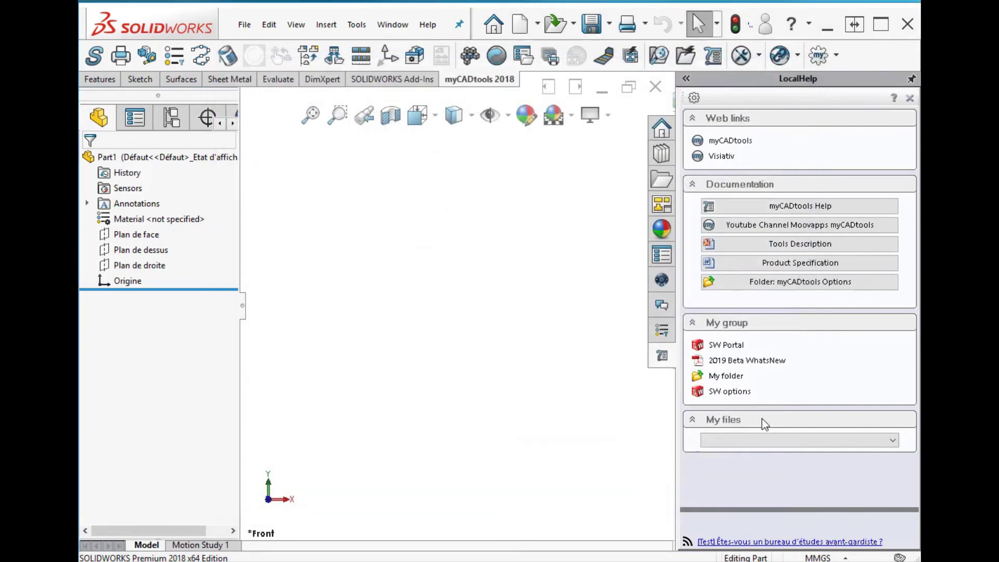
pyautogui.click(799, 441)
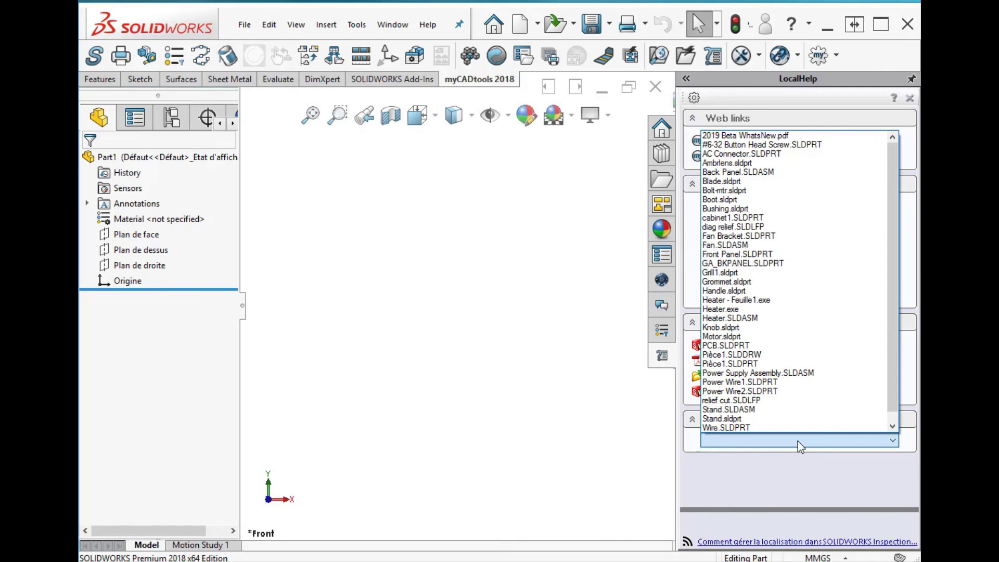
pyautogui.click(753, 172)
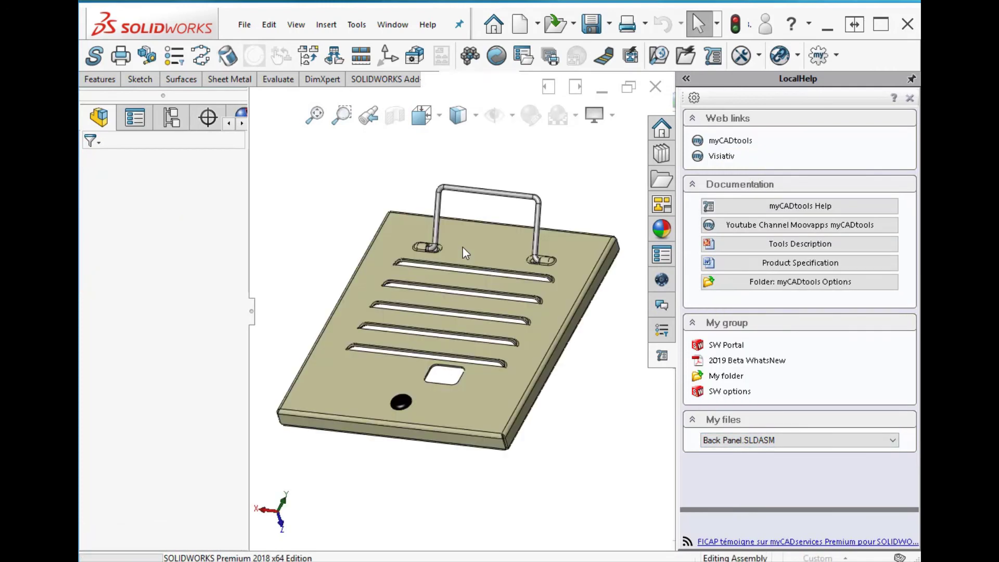